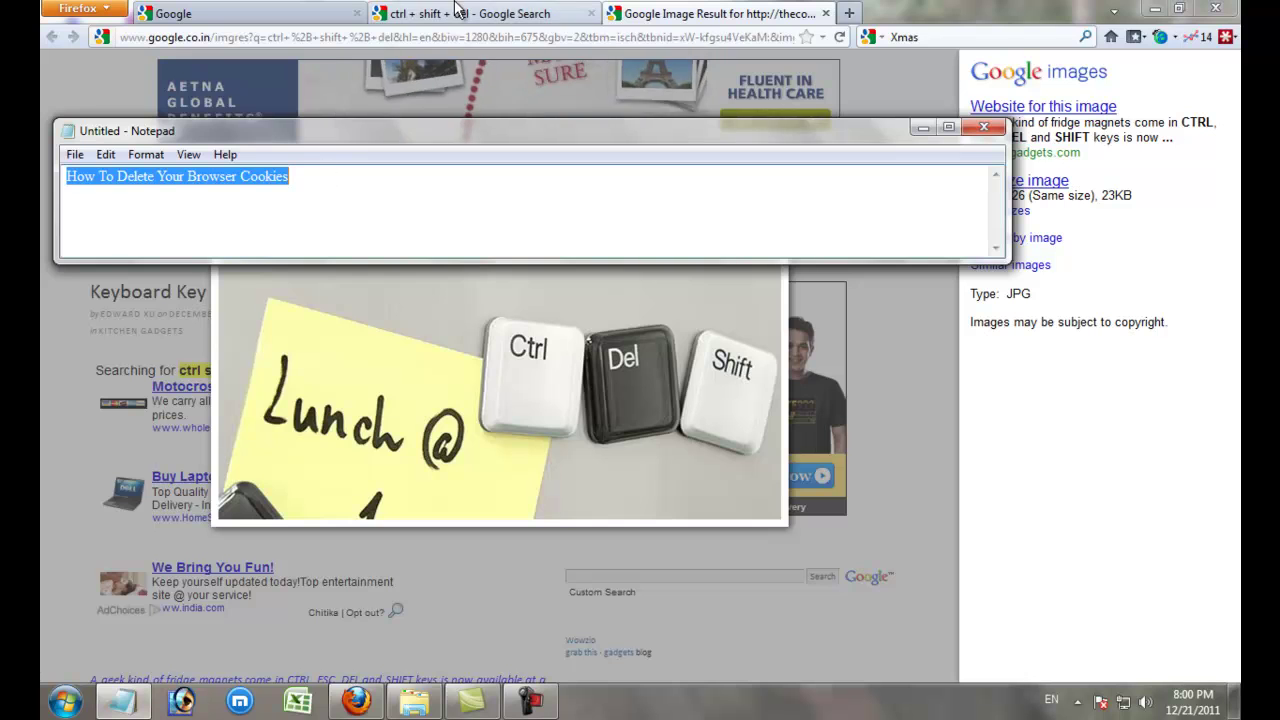
Step: Close Firefox's 'ctrl + shift + del' search tab and return to the Google homepage tab
{"action": "left_click", "coordinate": [490, 90]}
{"action": "left_click", "coordinate": [500, 14]}
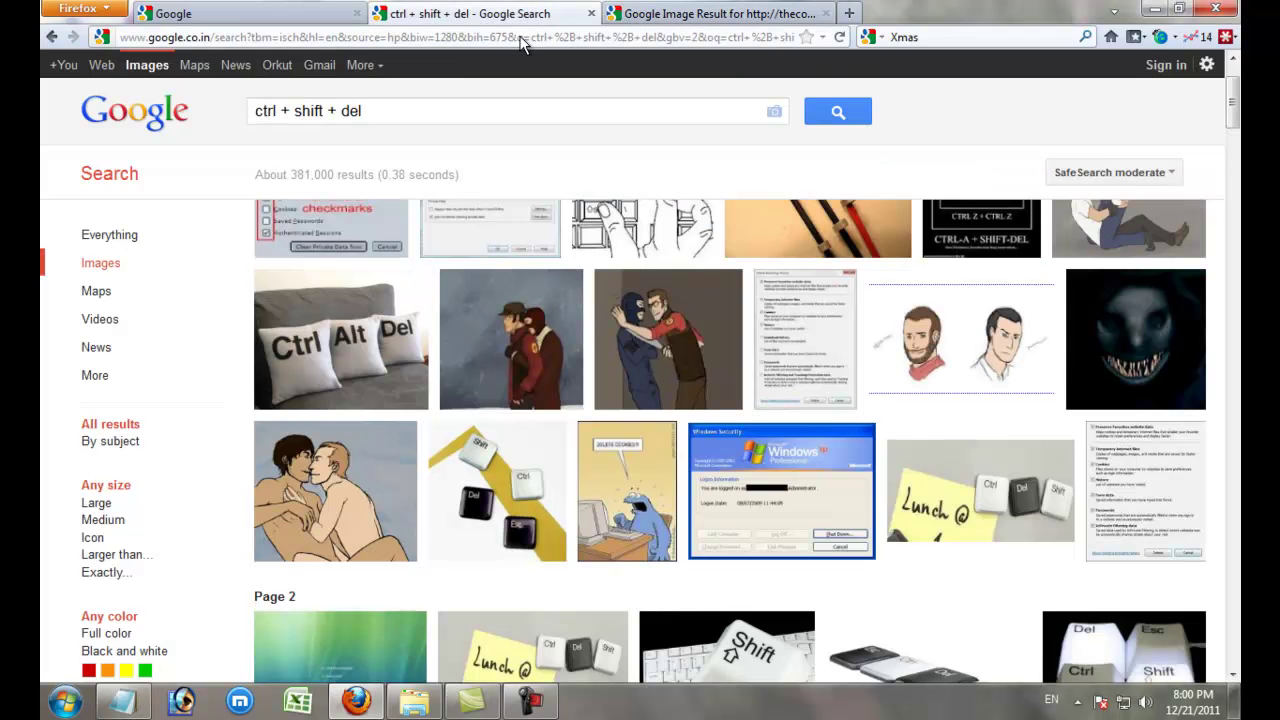
{"action": "left_click", "coordinate": [591, 14]}
{"action": "left_click", "coordinate": [232, 16]}
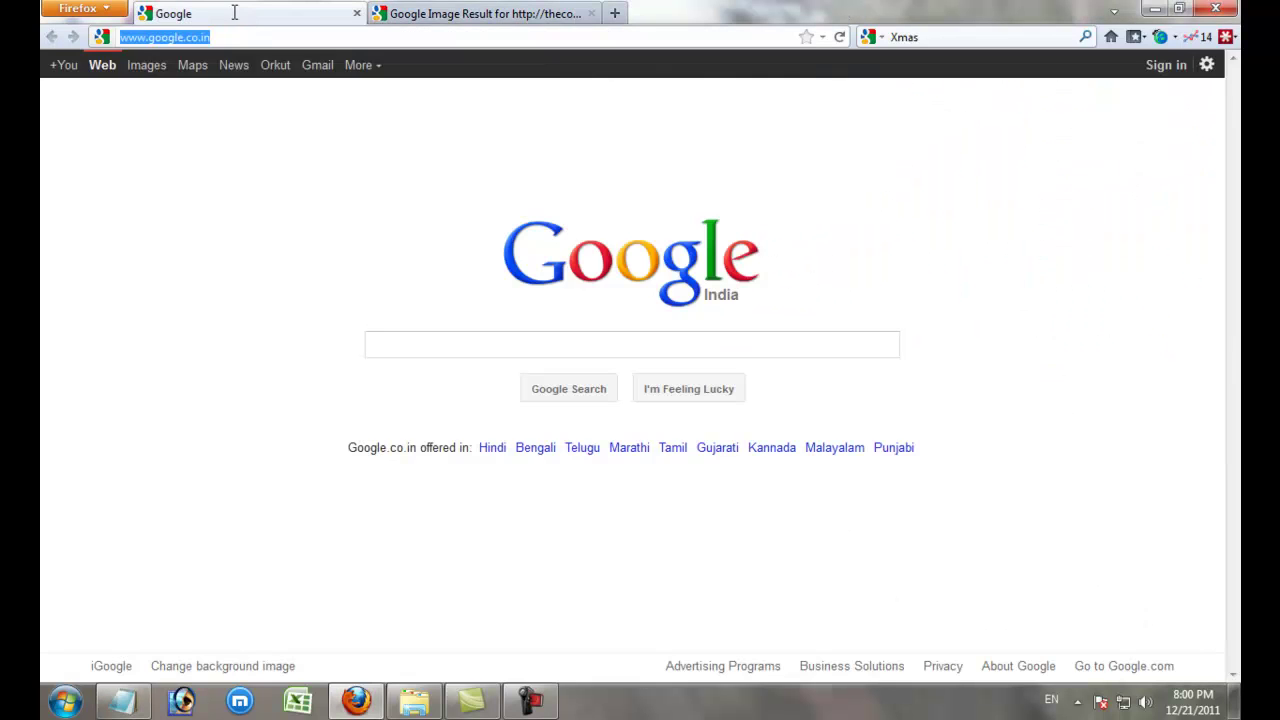
Step: Load yahoo.com in the Google image-result tab
{"action": "left_click", "coordinate": [440, 14]}
{"action": "left_click", "coordinate": [434, 35]}
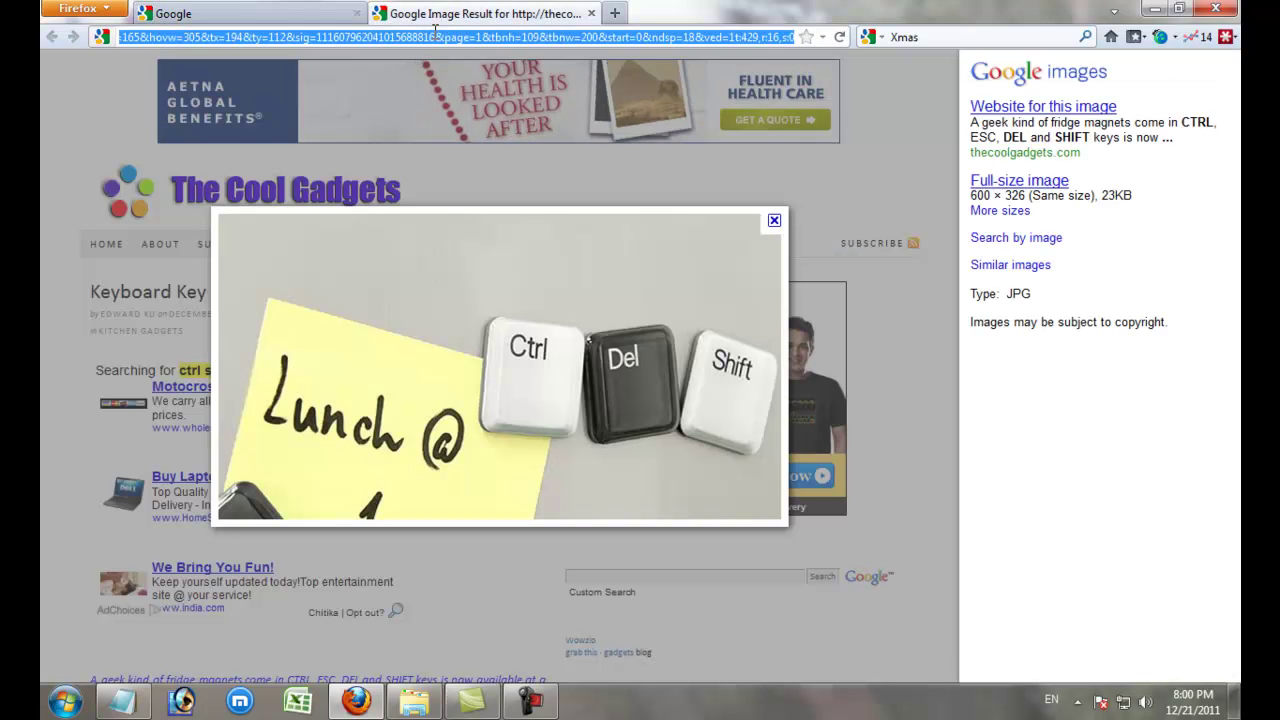
{"action": "type", "text": "yh"}
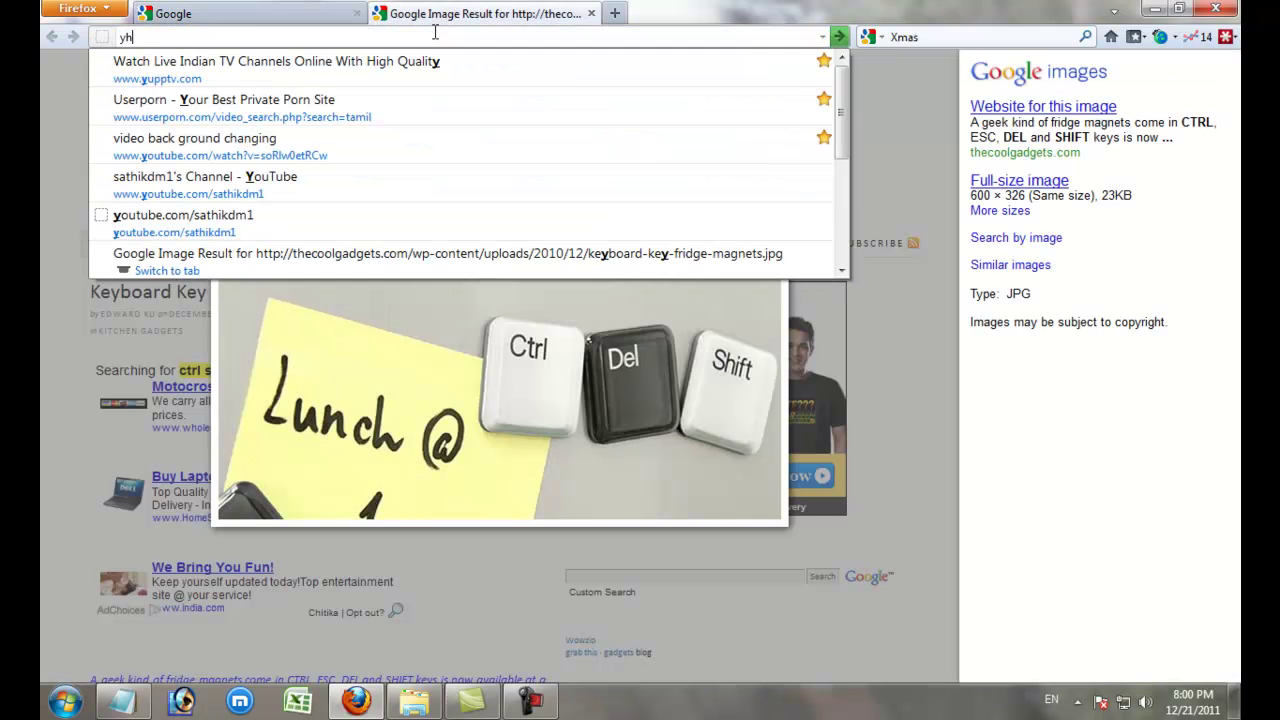
{"action": "key", "text": "BackSpace"}
{"action": "type", "text": "a"}
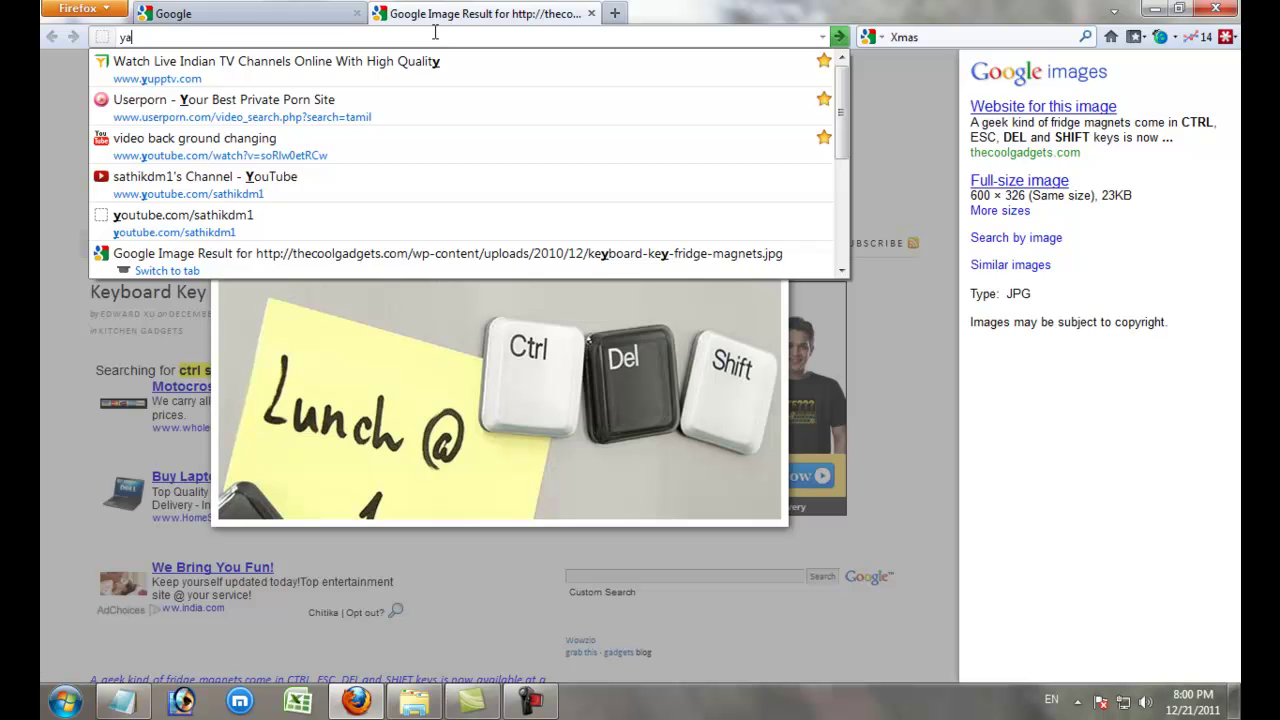
{"action": "type", "text": "hoo.com"}
{"action": "key", "text": "Return"}
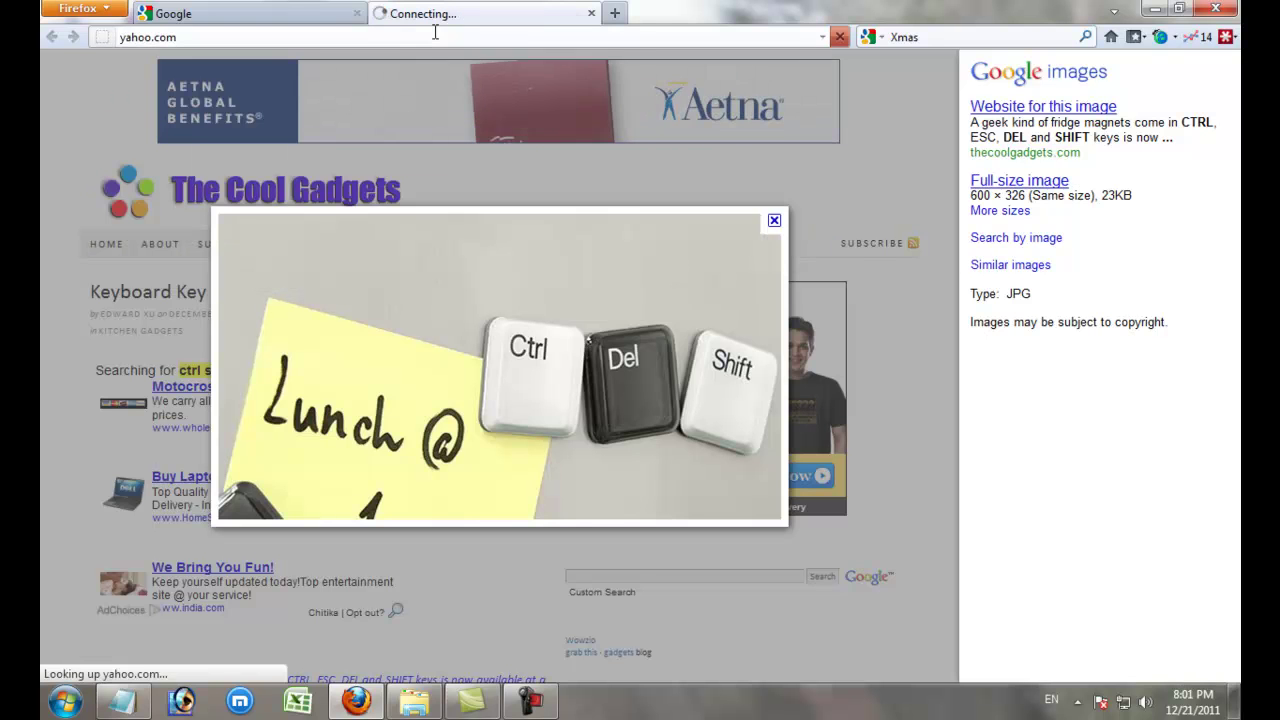
Step: Open msn.com in a new tab, then go back to the Google tab
{"action": "left_click", "coordinate": [615, 14]}
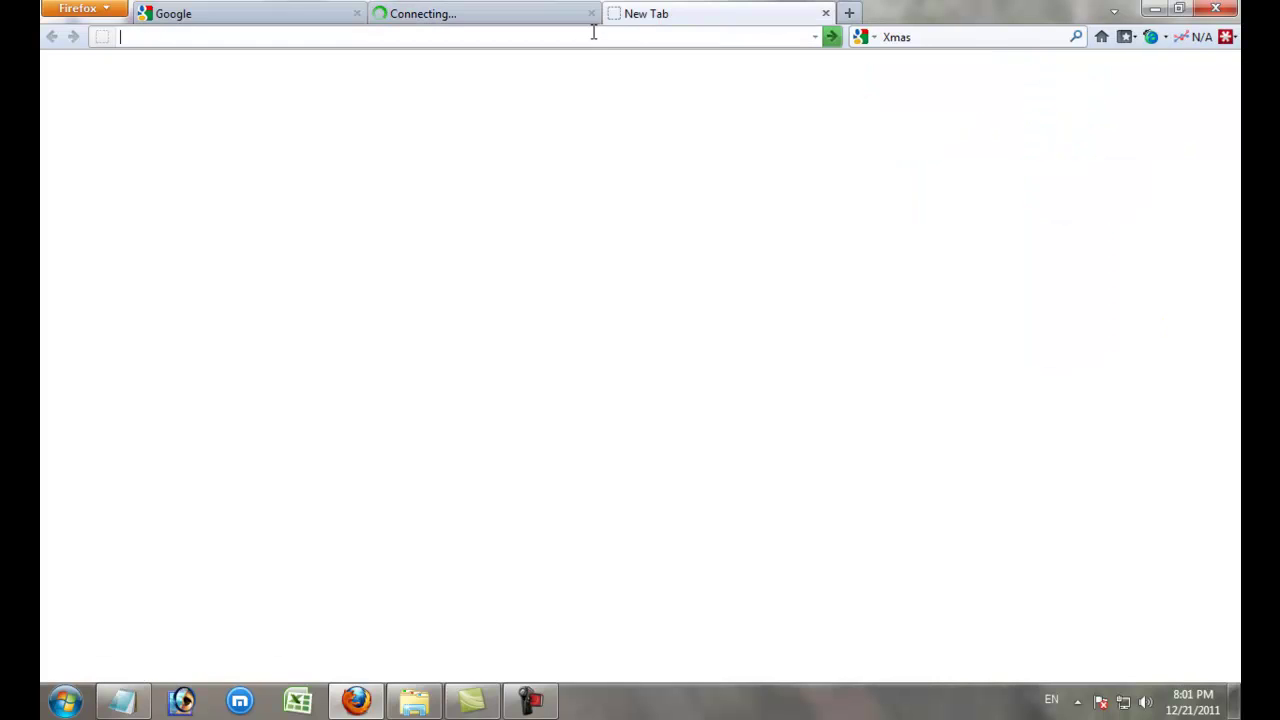
{"action": "type", "text": "msn.com"}
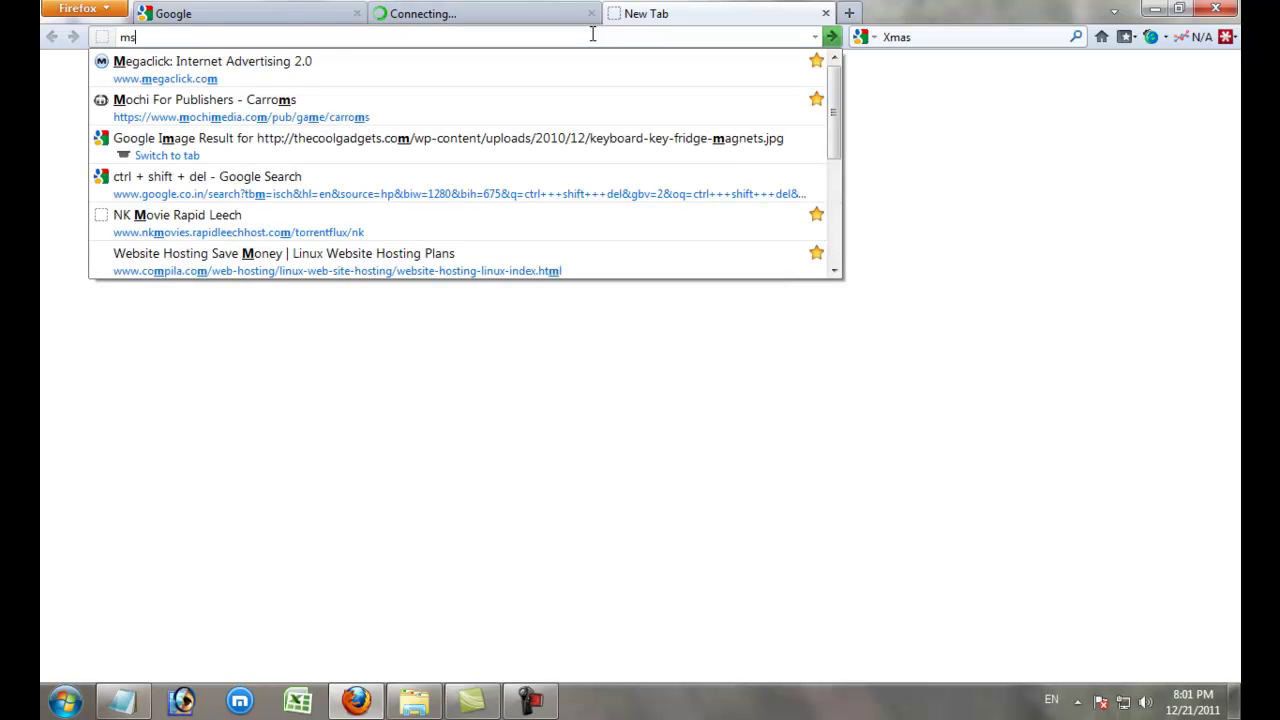
{"action": "key", "text": "Return"}
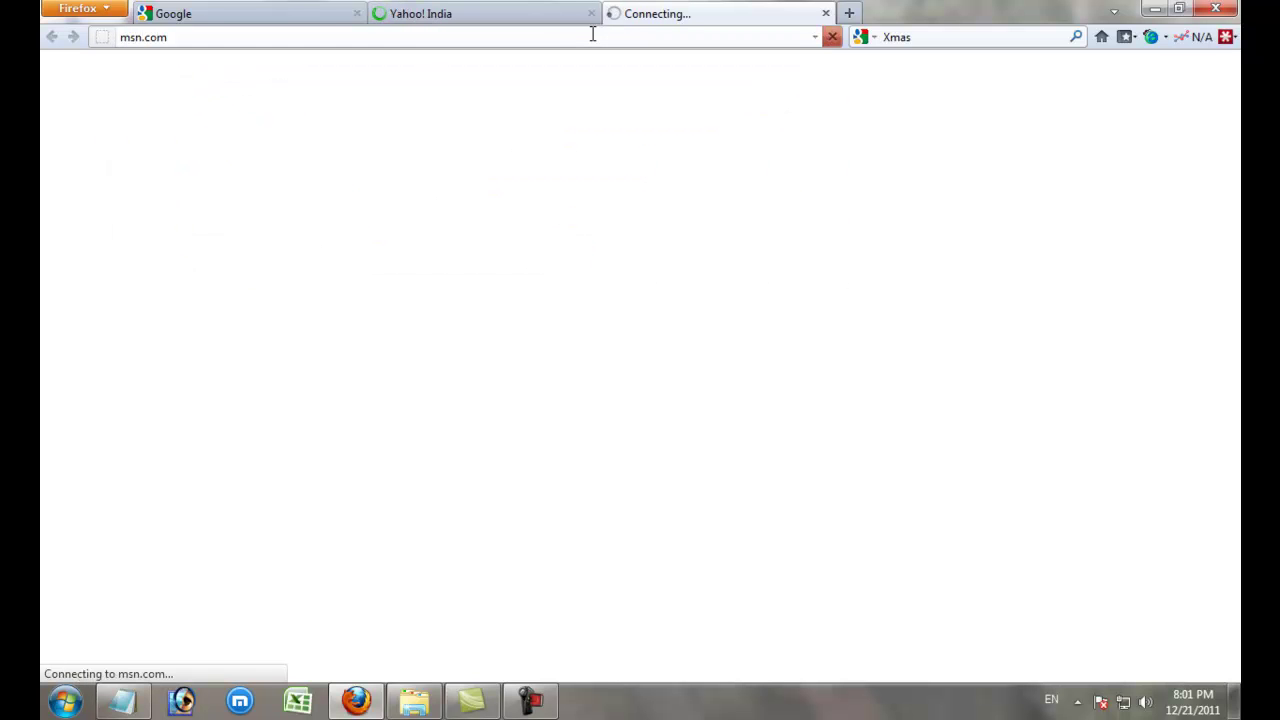
{"action": "left_click", "coordinate": [207, 17]}
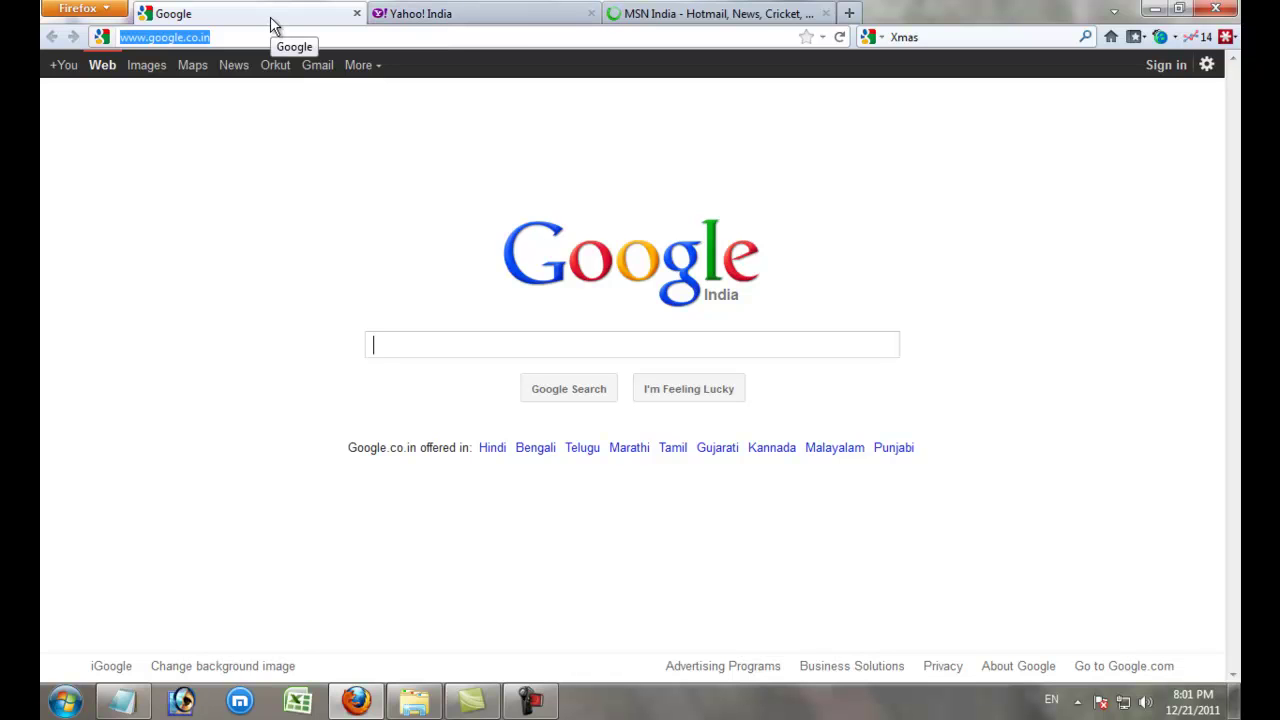
Step: Close the Yahoo! India tab, cancel the MSN India redirect prompt, and close the MSN tab
{"action": "left_click", "coordinate": [463, 22]}
{"action": "left_click", "coordinate": [590, 14]}
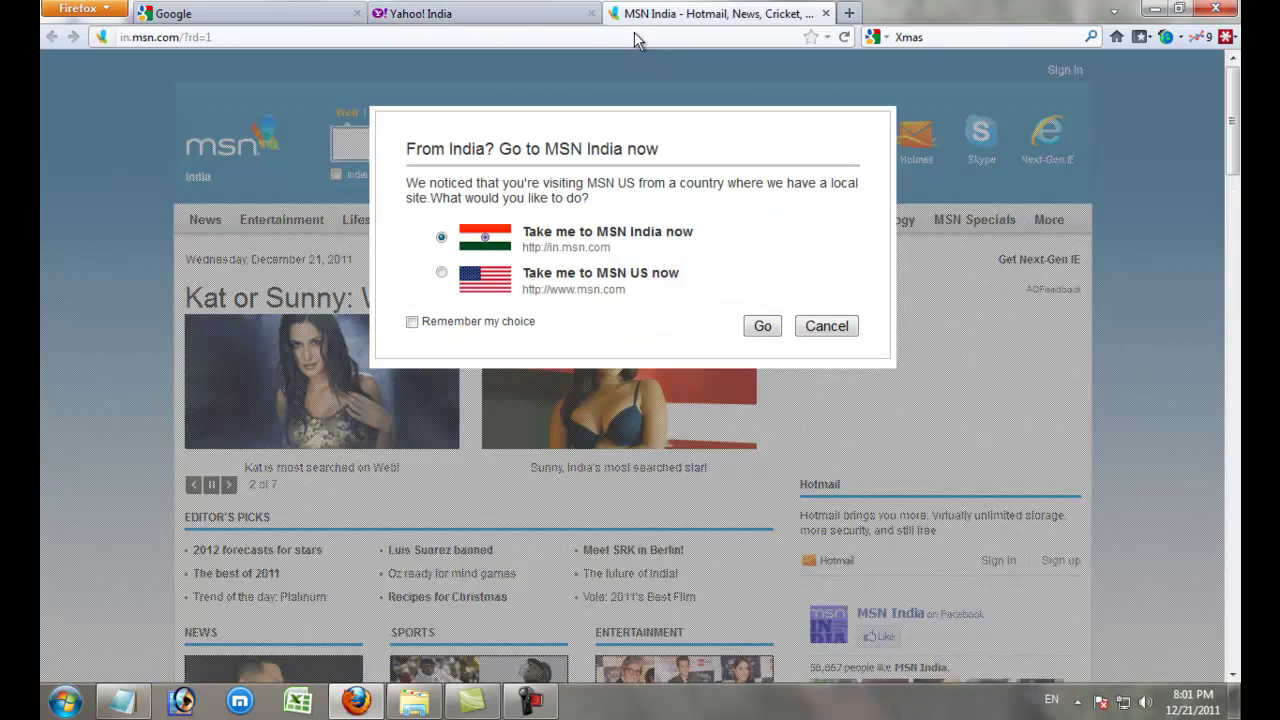
{"action": "left_click", "coordinate": [845, 327]}
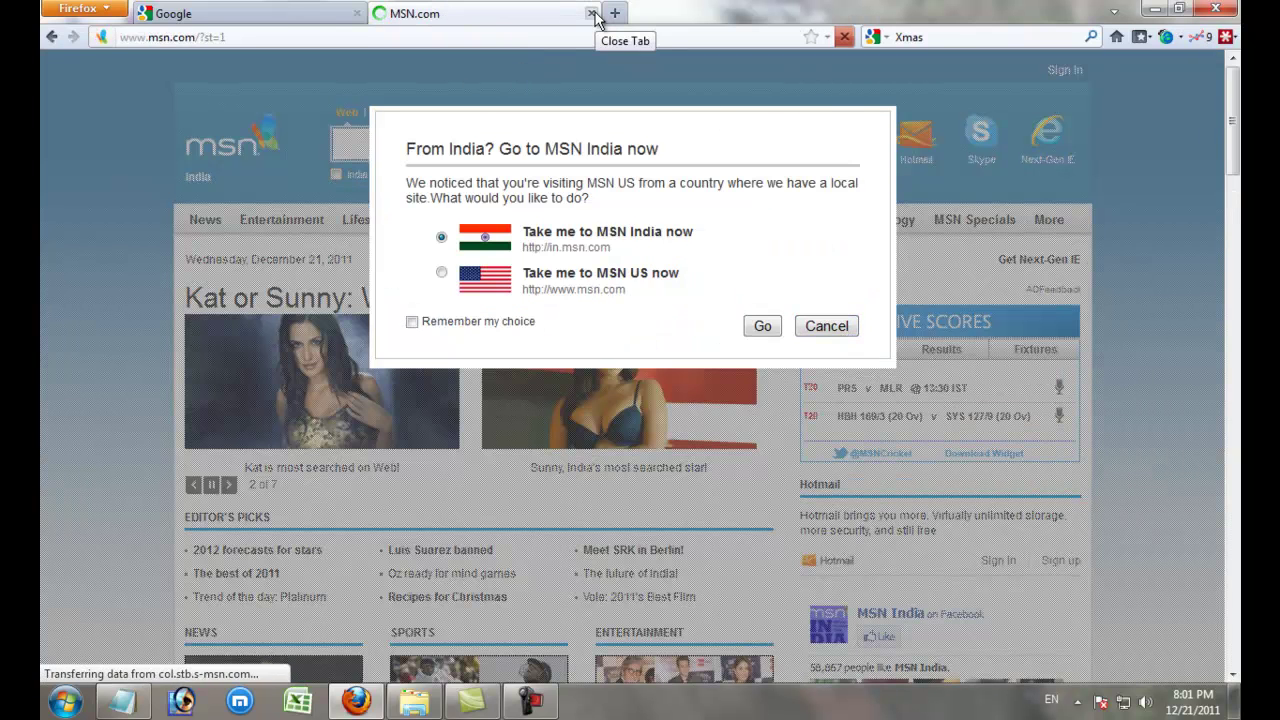
{"action": "left_click", "coordinate": [592, 14]}
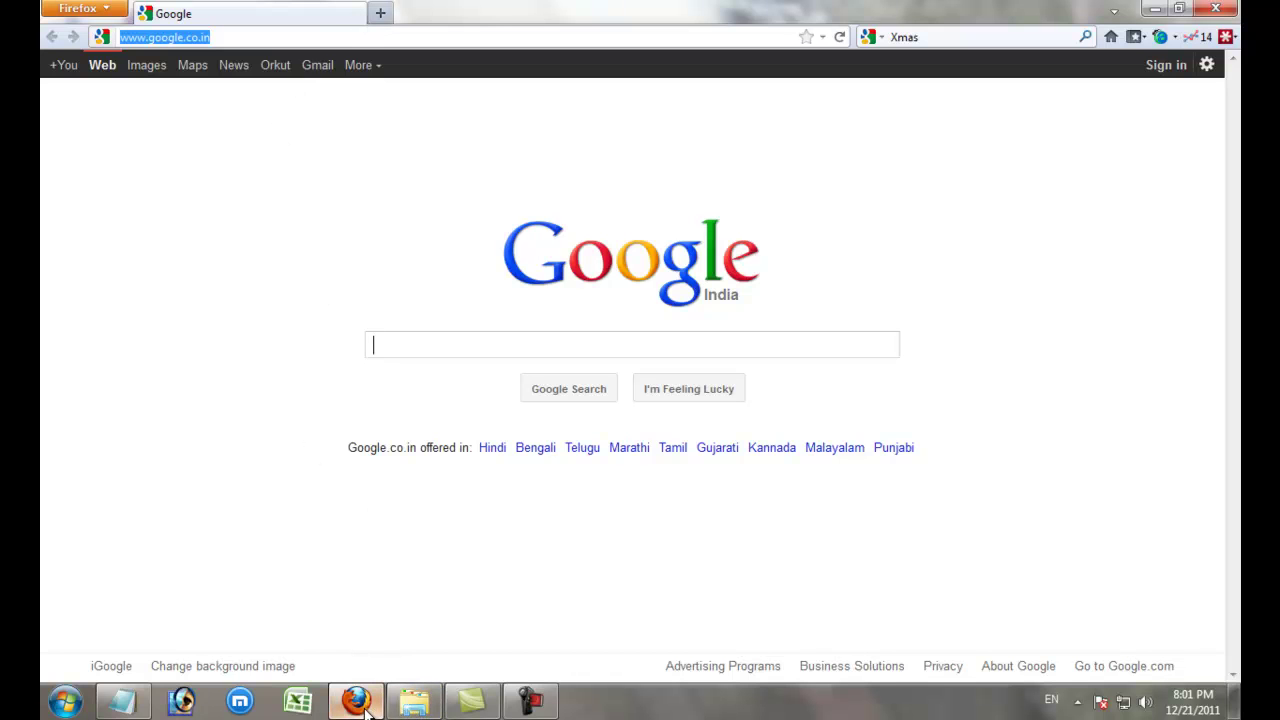
{"action": "mouse_move", "coordinate": [366, 712]}
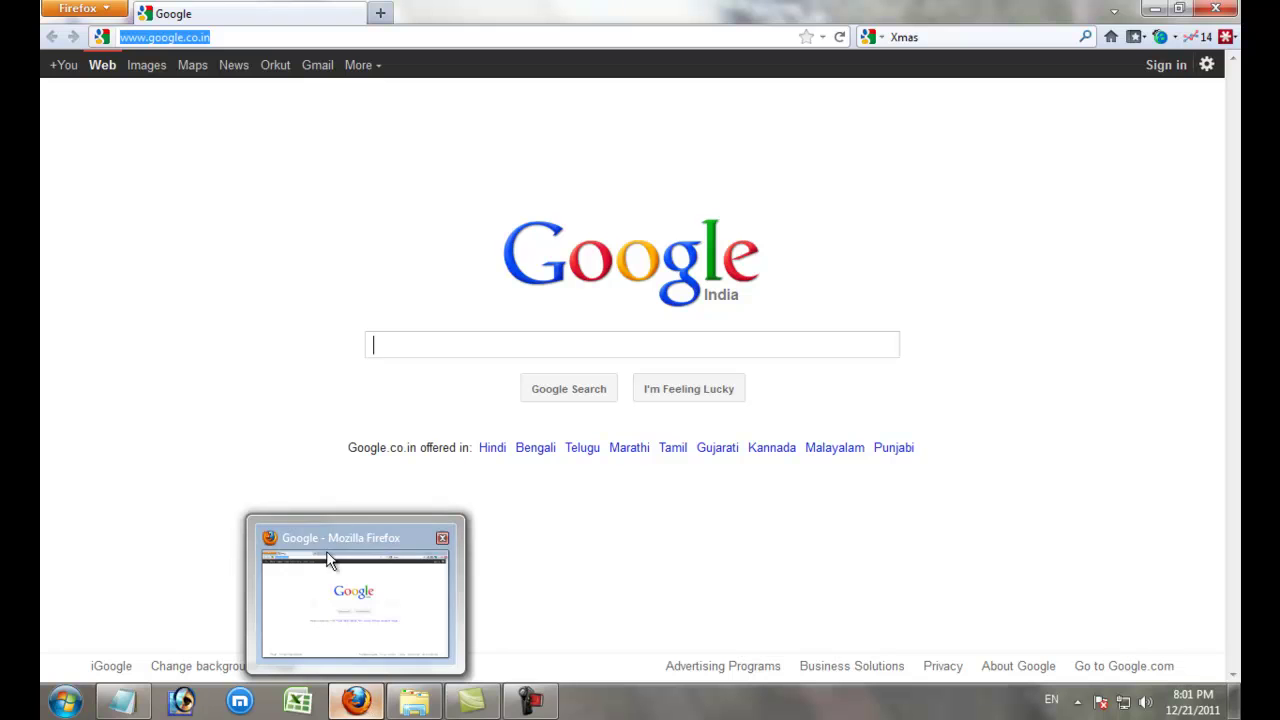
{"action": "mouse_move", "coordinate": [127, 710]}
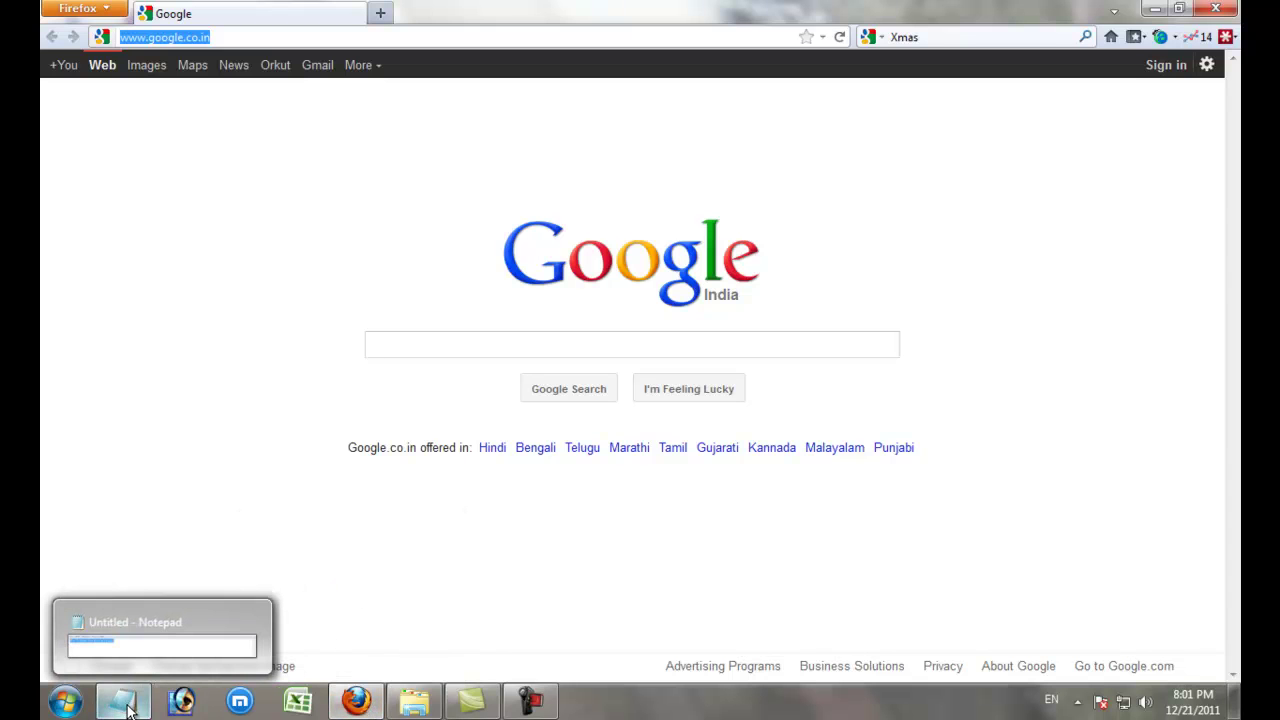
{"action": "left_click", "coordinate": [415, 712]}
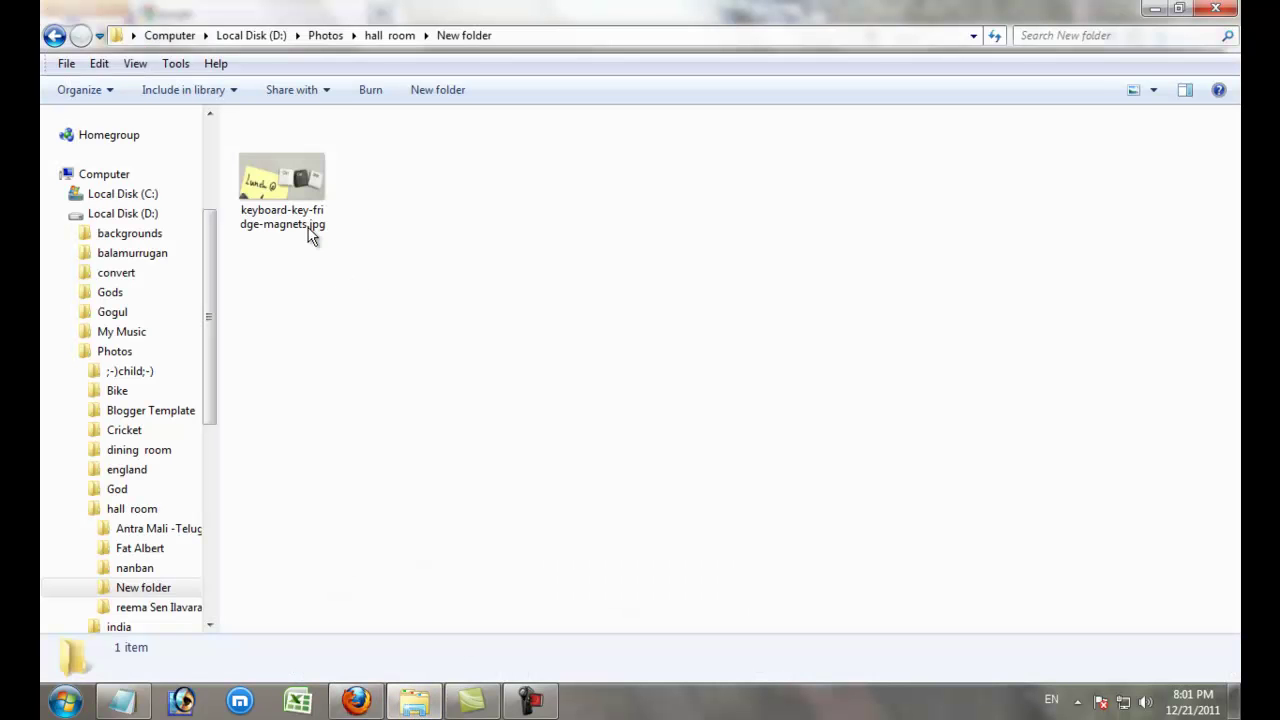
{"action": "left_click", "coordinate": [289, 171]}
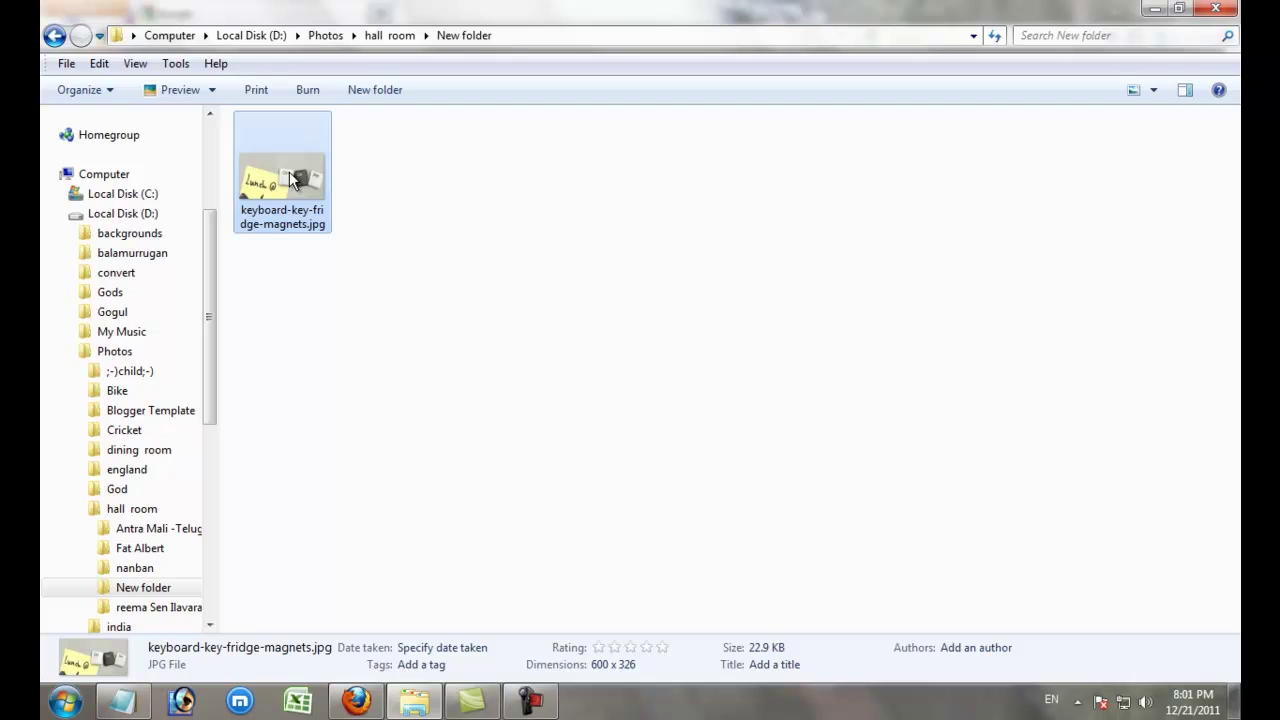
{"action": "double_click", "coordinate": [289, 171]}
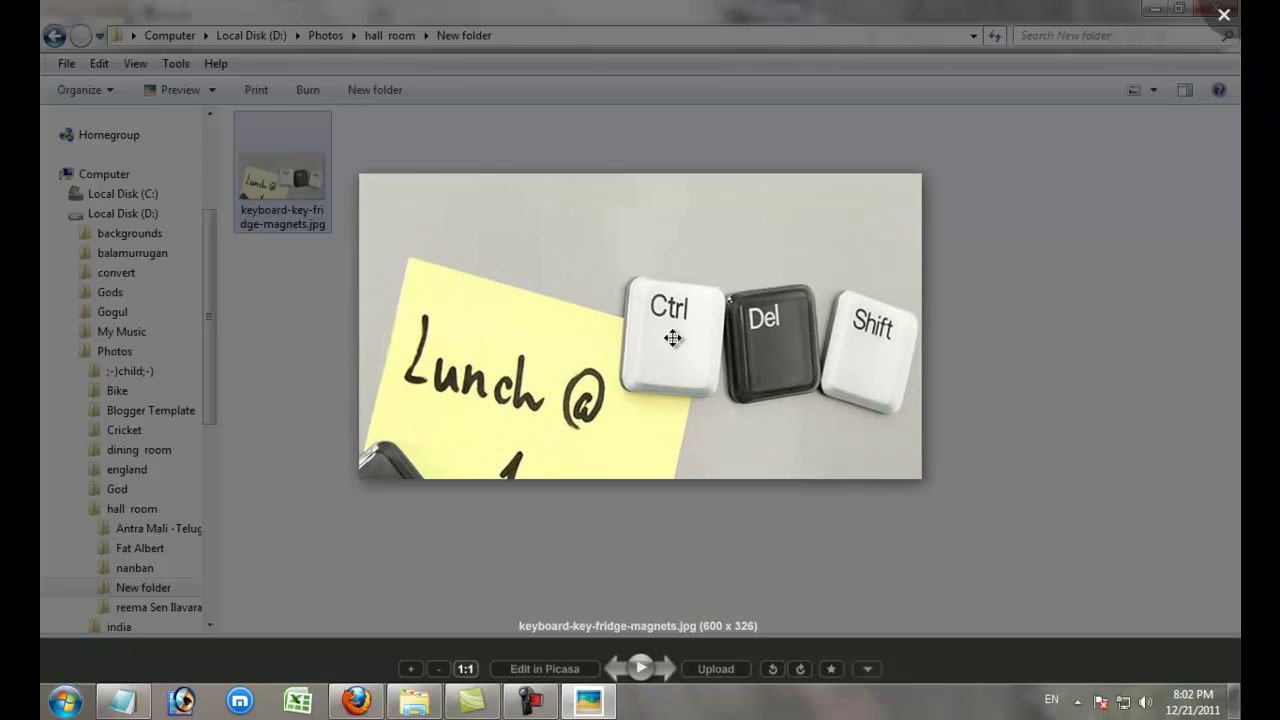
{"action": "scroll", "coordinate": [673, 338], "scroll_direction": "up", "scroll_amount": 3}
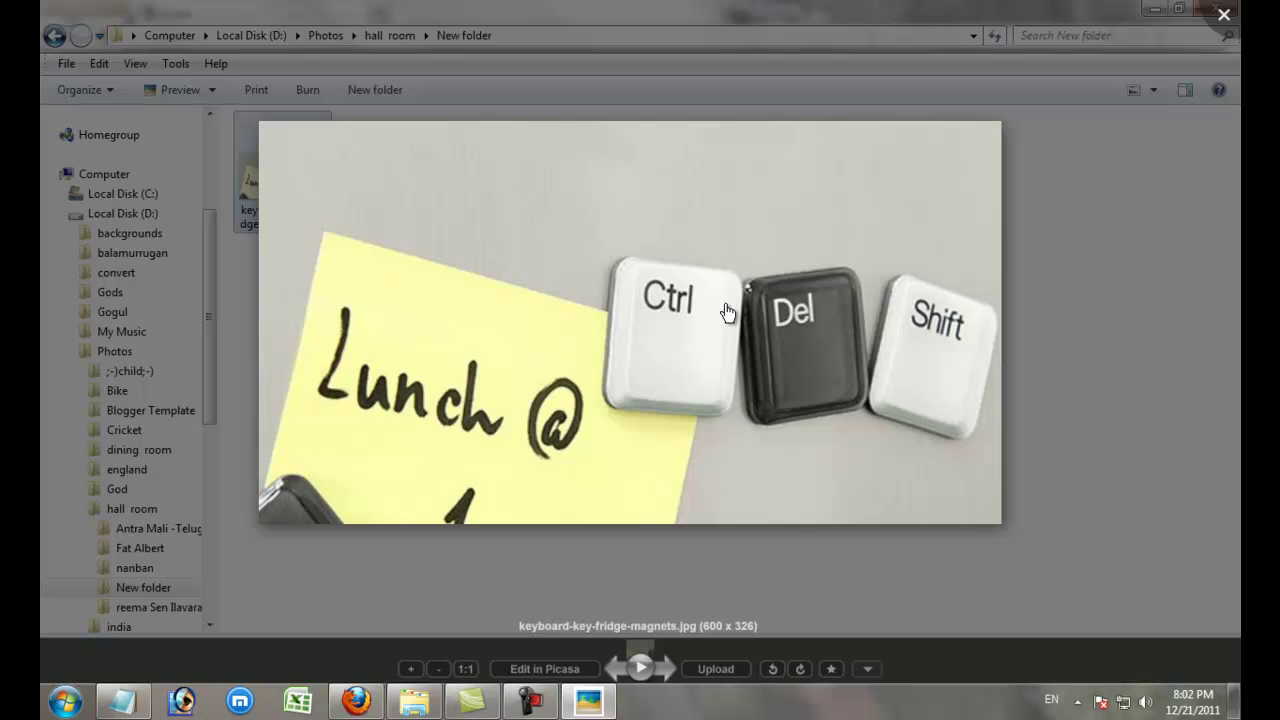
{"action": "key", "text": "Escape"}
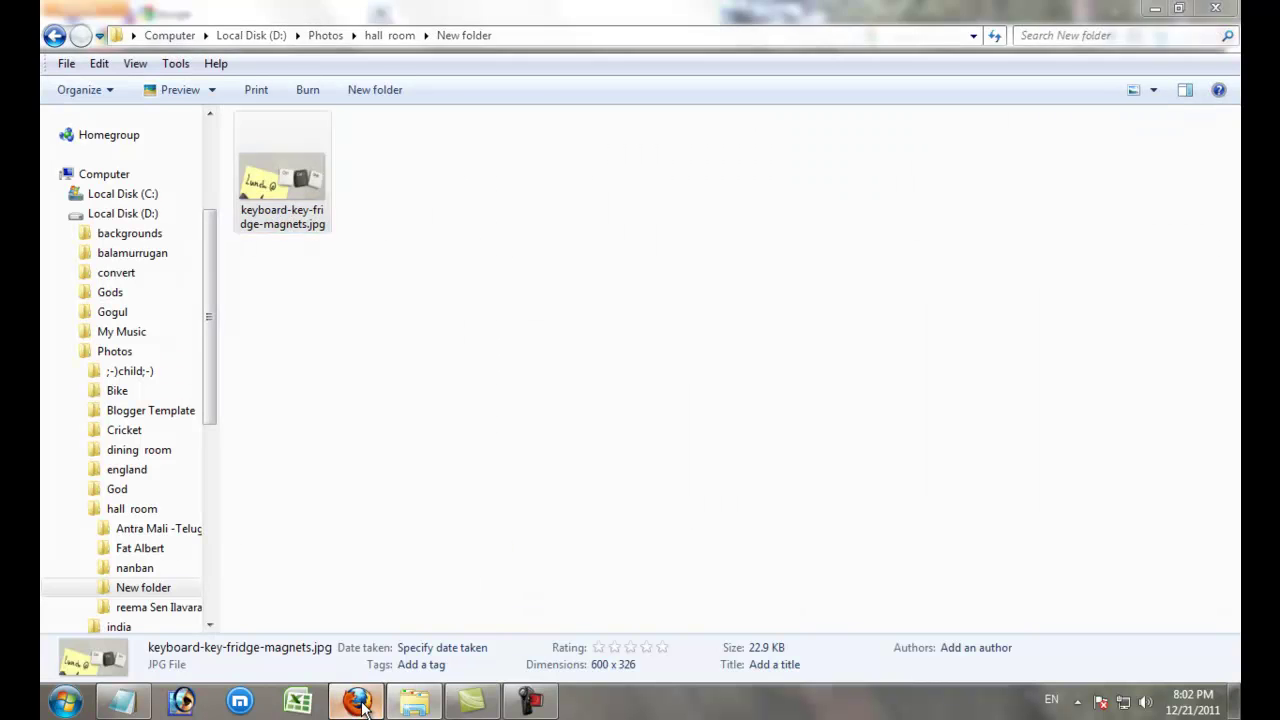
{"action": "left_click", "coordinate": [356, 700]}
{"action": "left_click", "coordinate": [362, 229]}
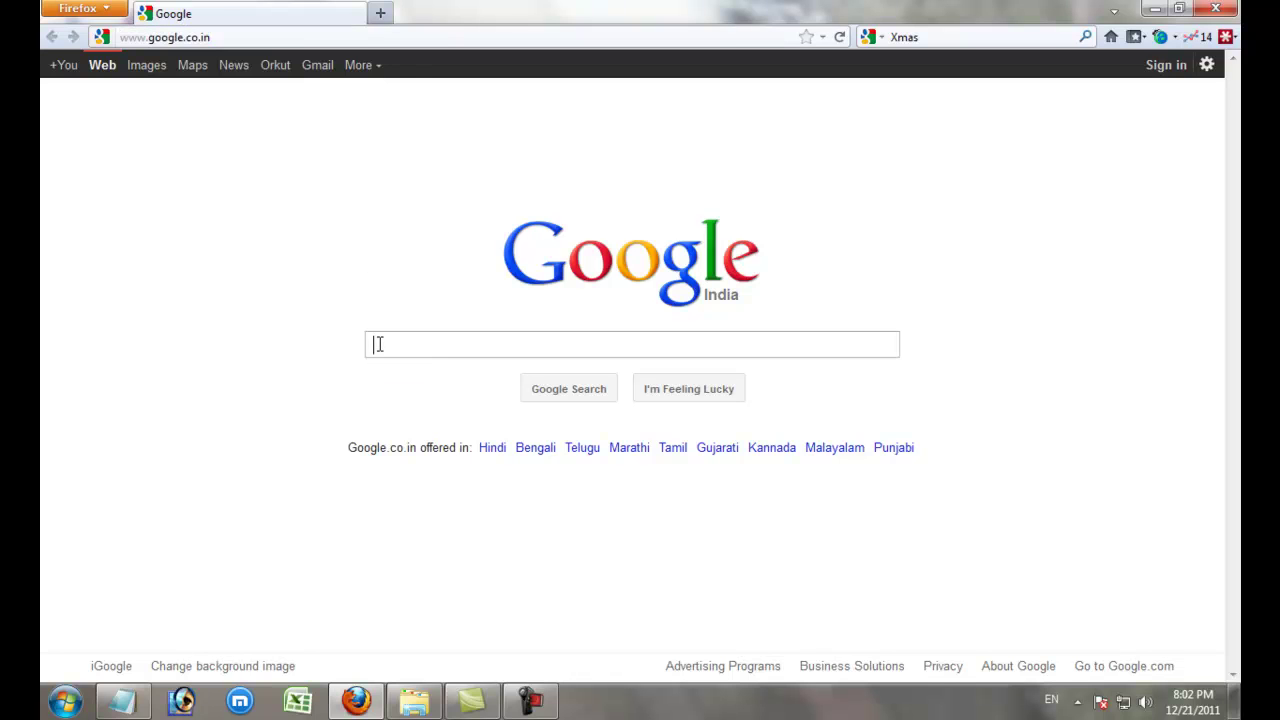
Step: Use Ctrl+Shift+Del to clear all history, cookies, cache and site preferences for Everything
{"action": "key", "text": "ctrl+shift+Delete"}
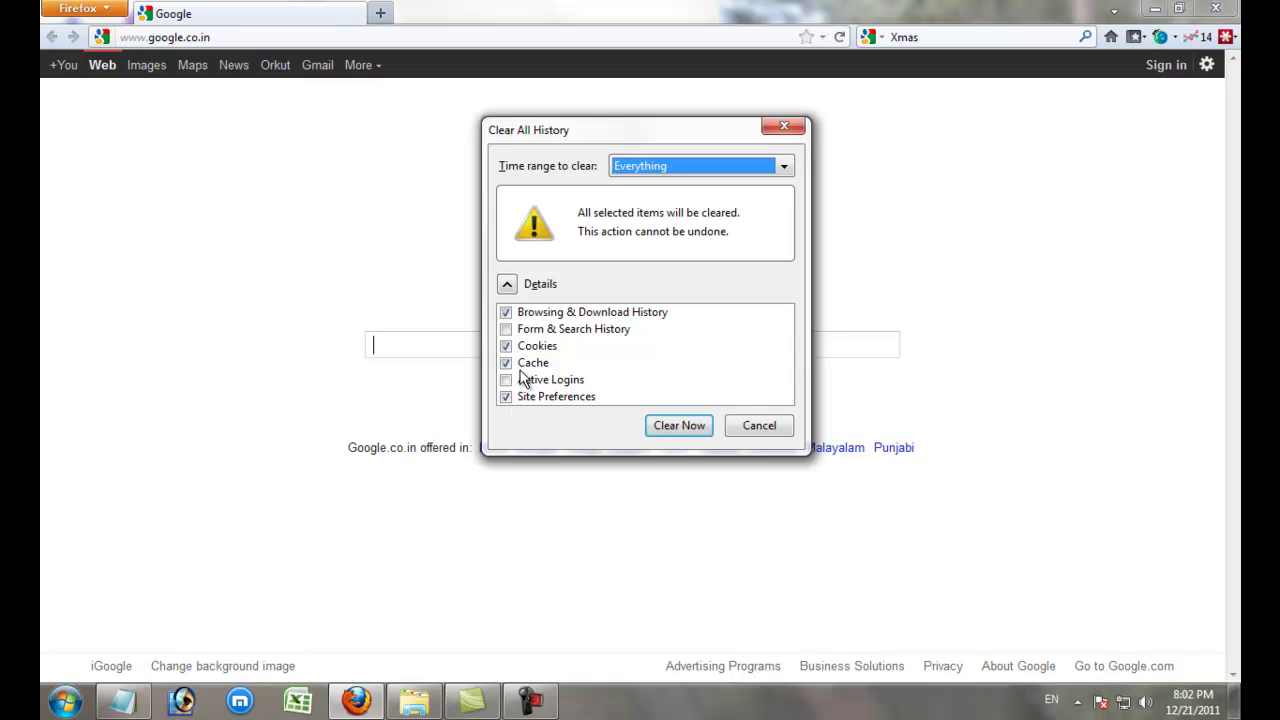
{"action": "left_click", "coordinate": [683, 430]}
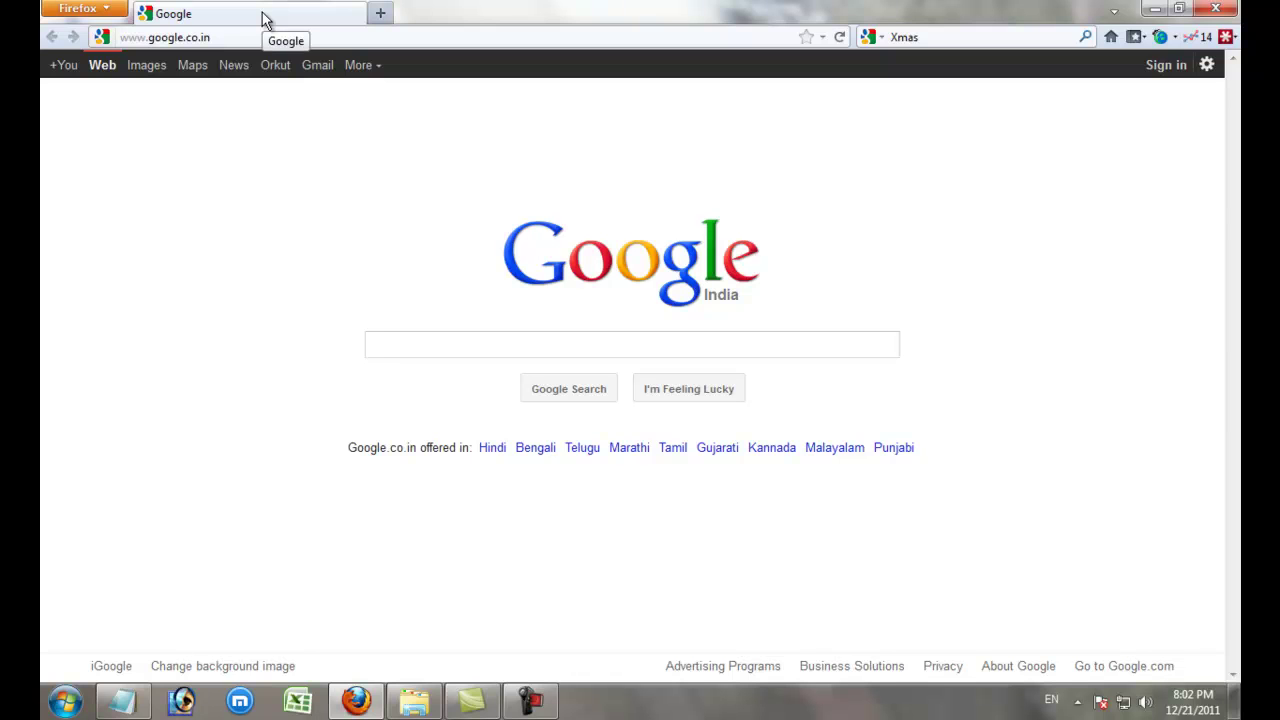
Step: Clear history, cookies and cache again through Tools > Clear Recent History
{"action": "left_click", "coordinate": [113, 10]}
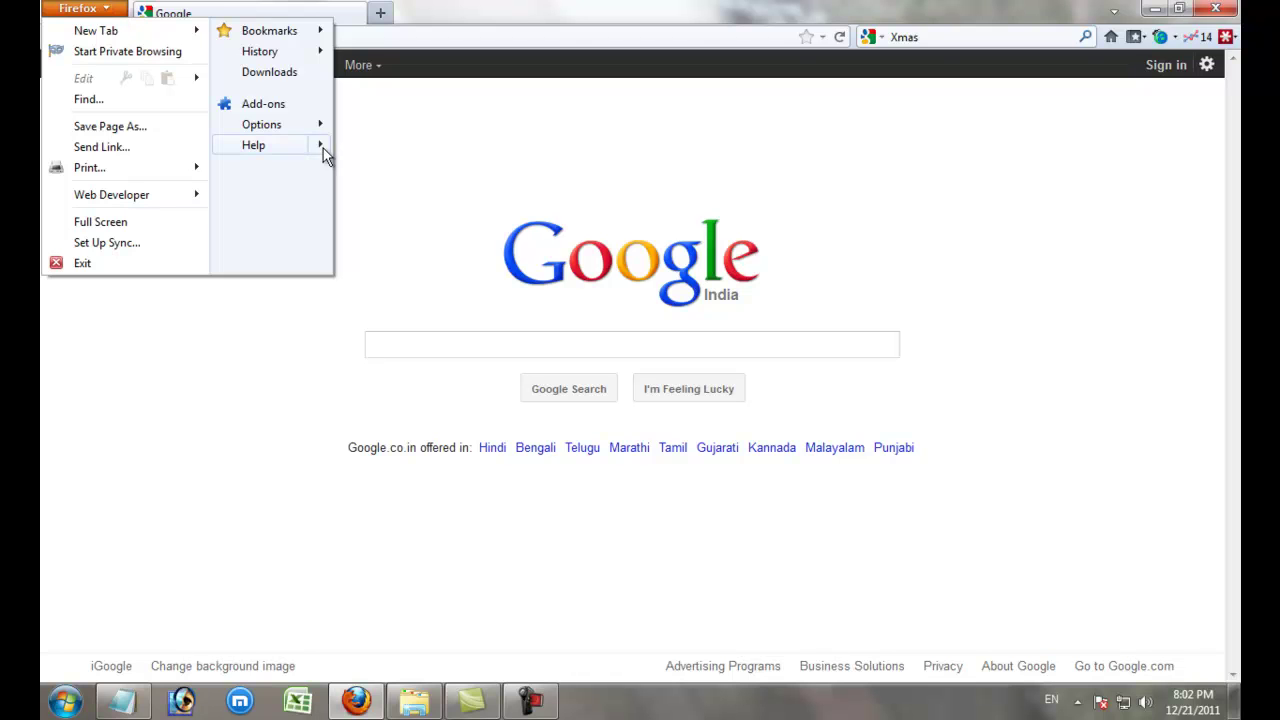
{"action": "mouse_move", "coordinate": [307, 131]}
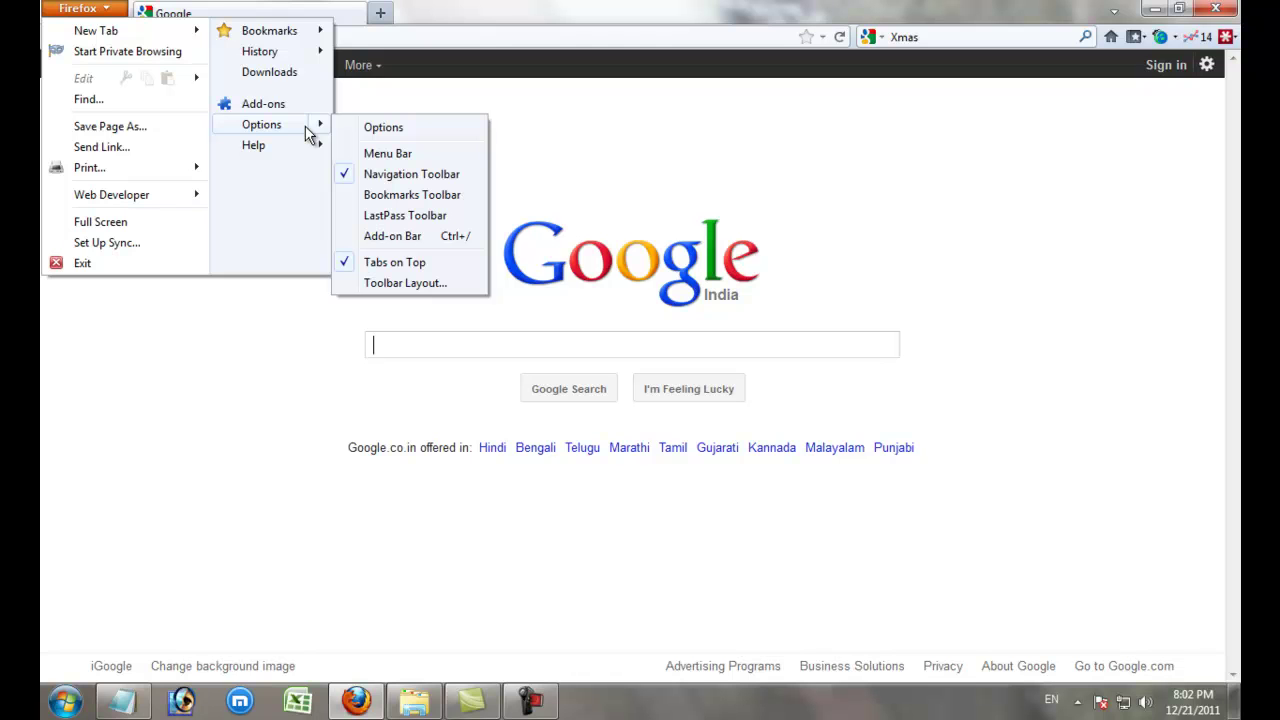
{"action": "left_click", "coordinate": [190, 9]}
{"action": "key", "text": "alt"}
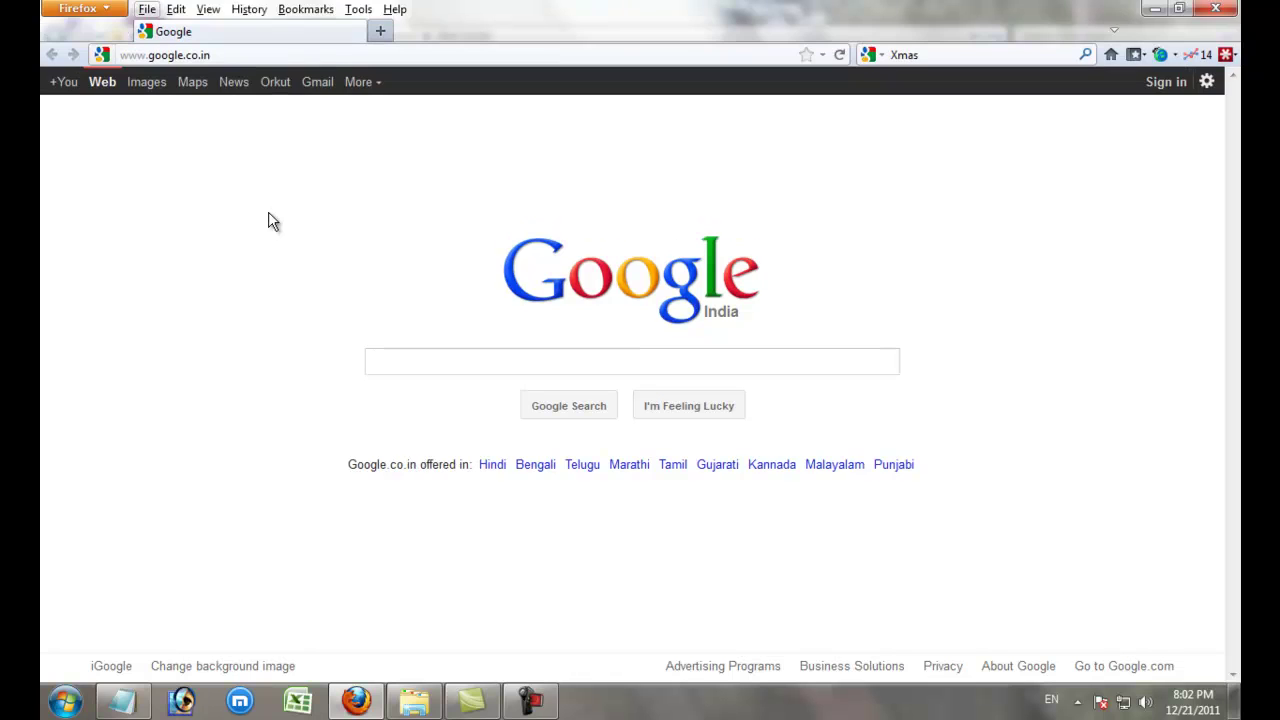
{"action": "left_click", "coordinate": [357, 10]}
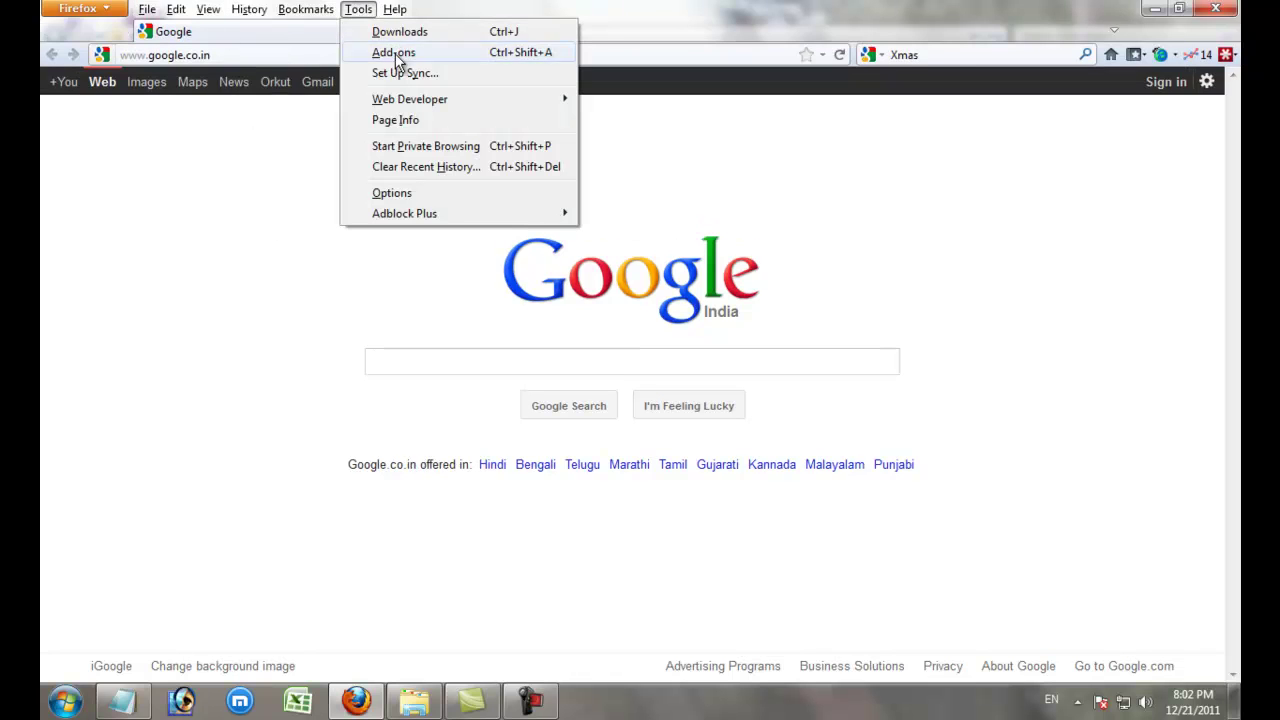
{"action": "left_click", "coordinate": [425, 168]}
{"action": "left_click", "coordinate": [677, 415]}
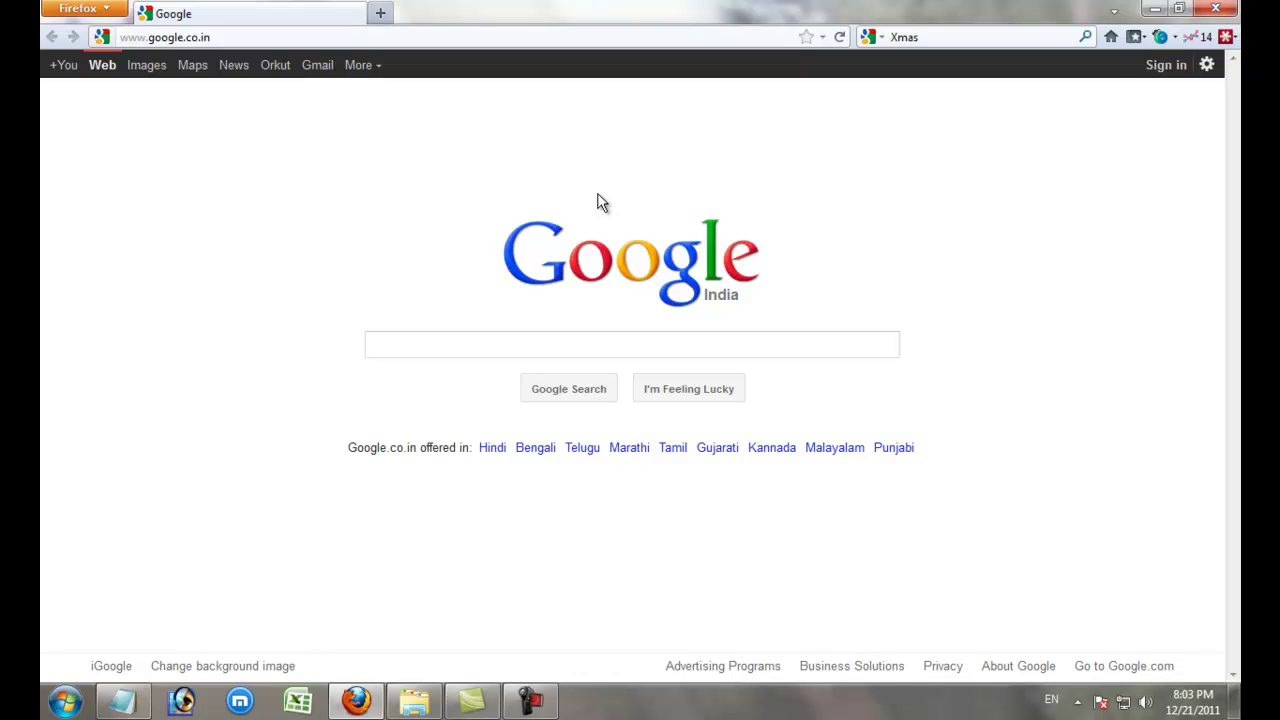
Step: Launch Google Chrome, open Clear Browsing Data, then preview keyboard-key-fridge-magnets.jpg from Explorer
{"action": "left_click", "coordinate": [66, 703]}
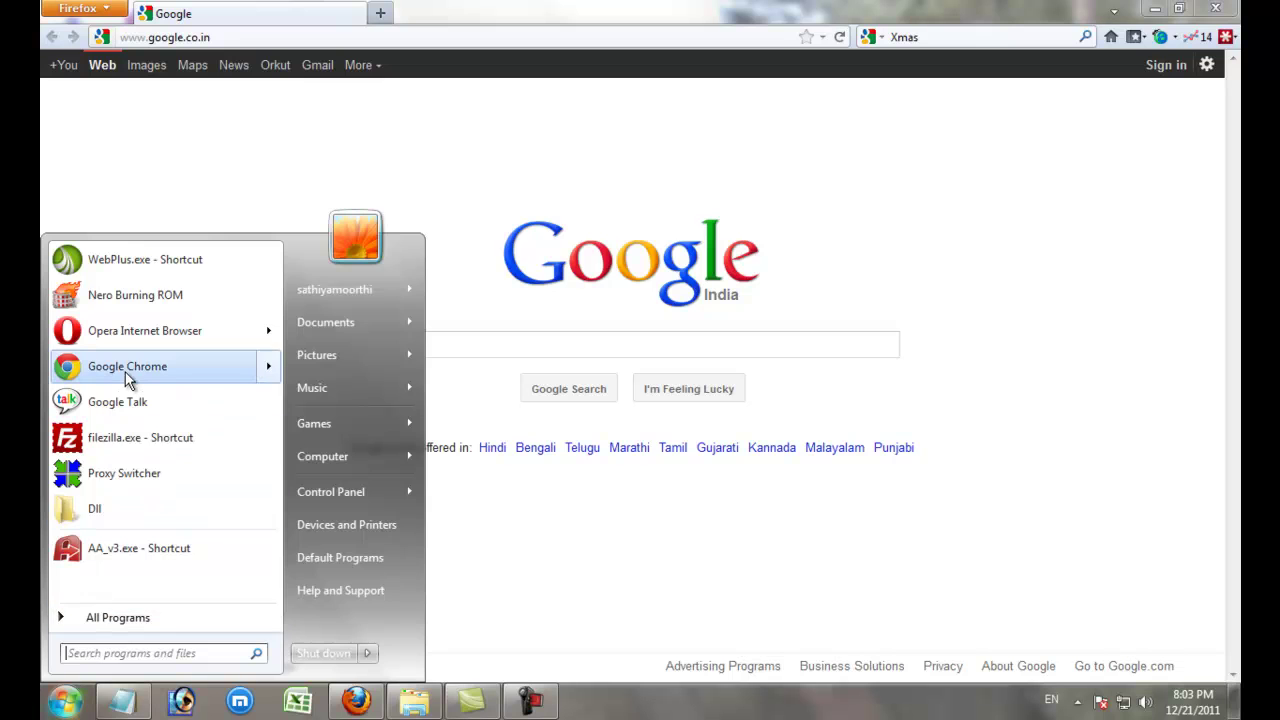
{"action": "mouse_move", "coordinate": [130, 378]}
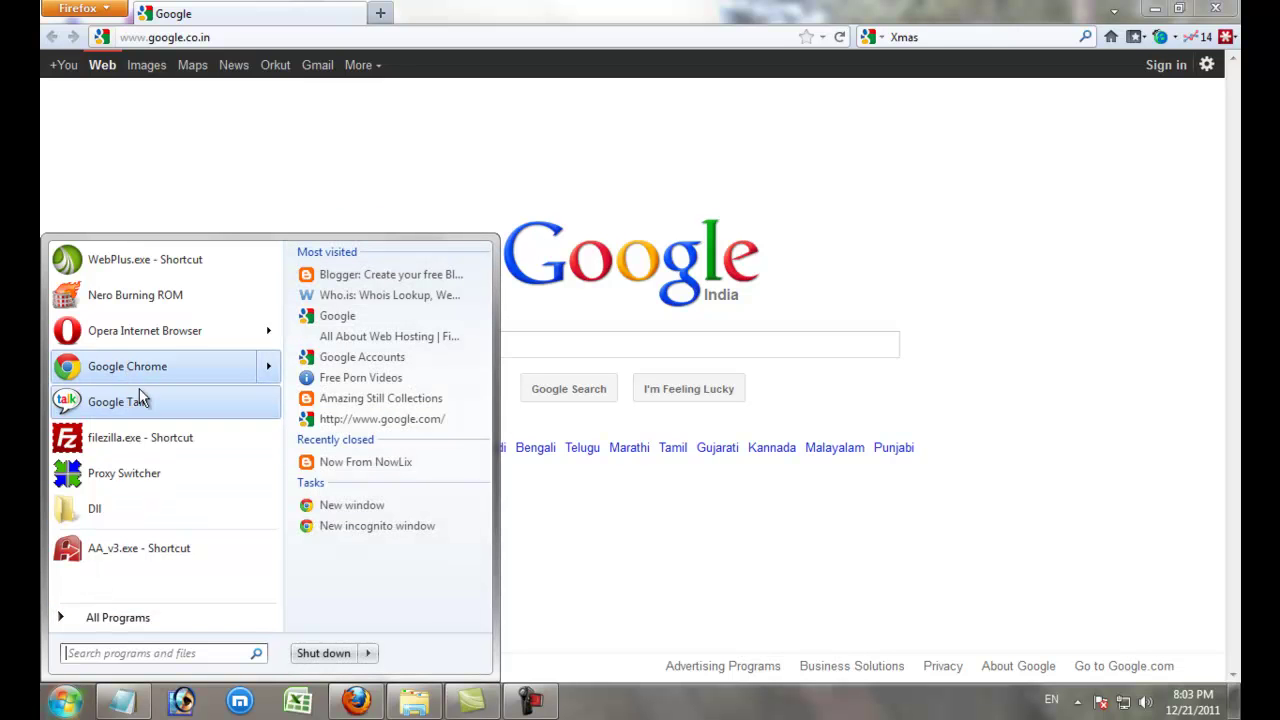
{"action": "left_click", "coordinate": [200, 371]}
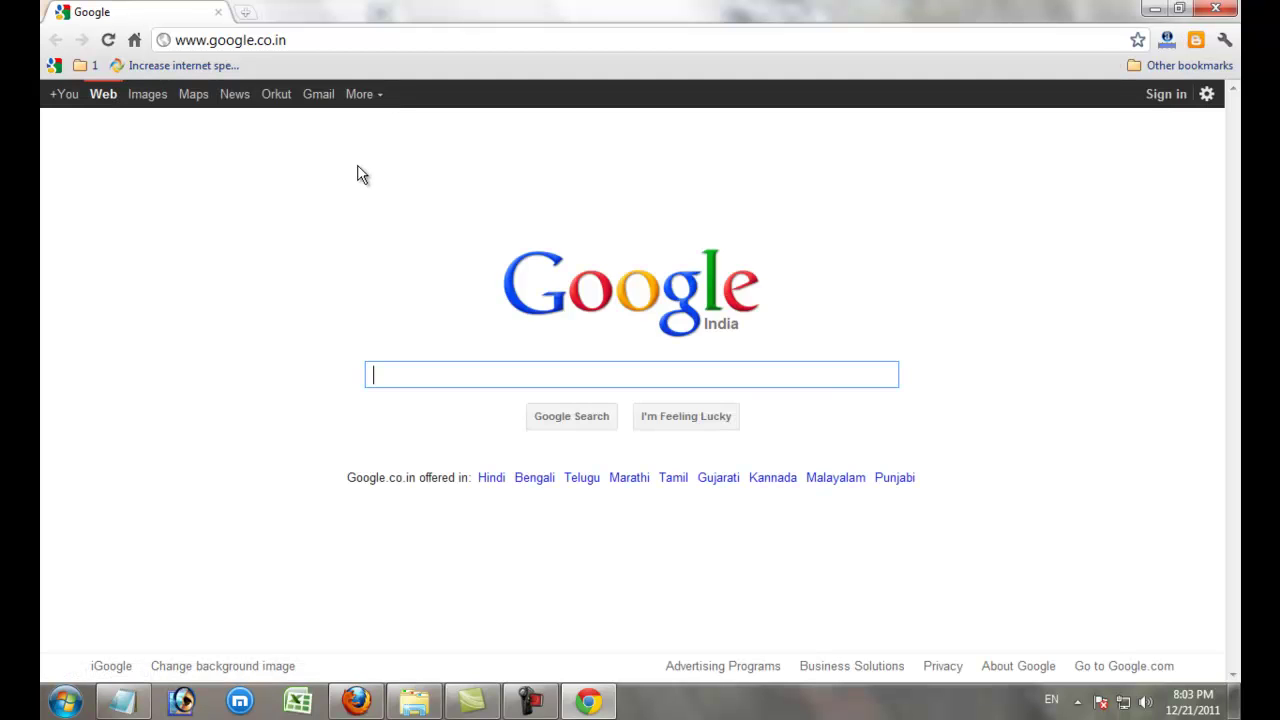
{"action": "key", "text": "ctrl+shift+Delete"}
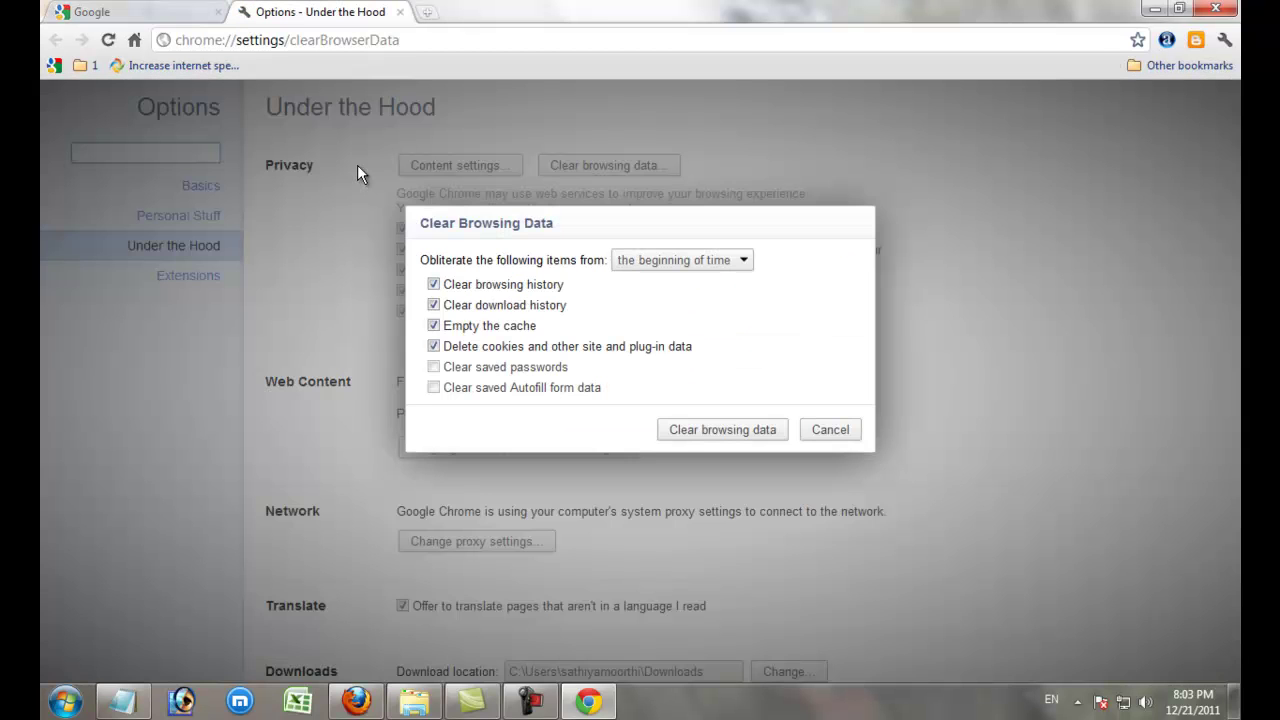
{"action": "left_click", "coordinate": [416, 706]}
{"action": "double_click", "coordinate": [290, 176]}
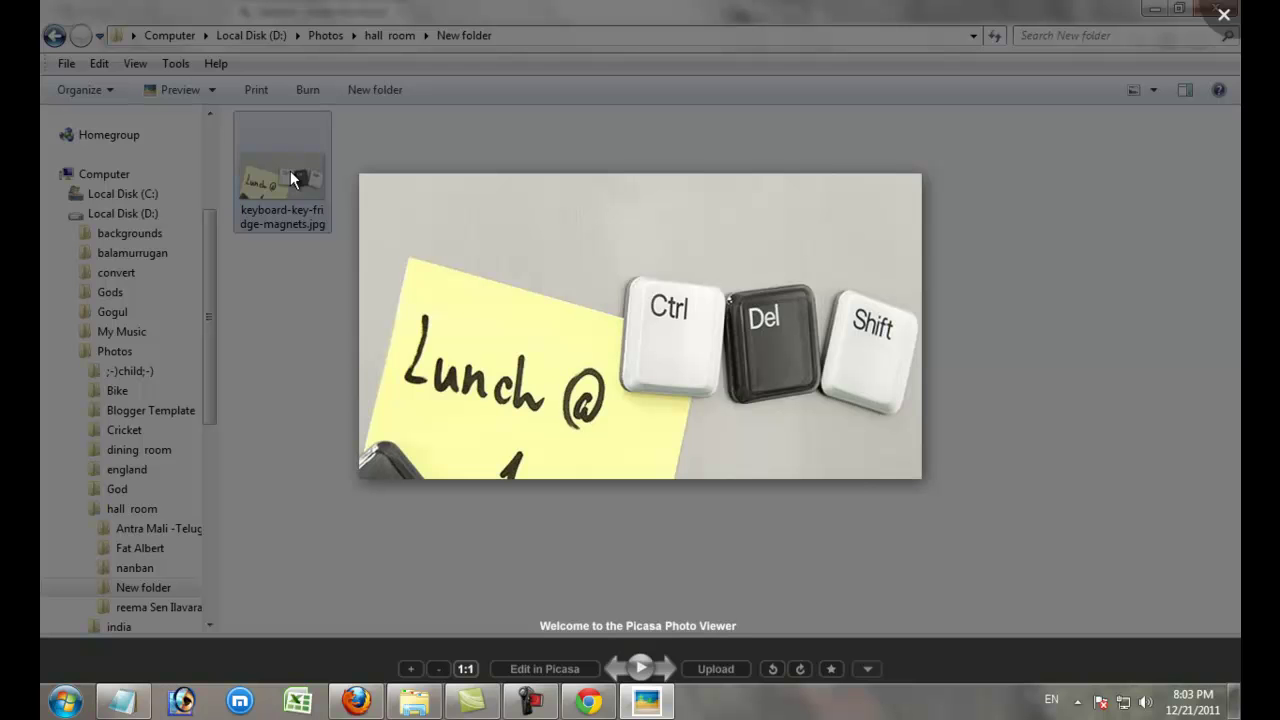
Step: Close the keyboard-key-fridge-magnets.jpg viewer and bring Chrome's Clear Browsing Data dialog back
{"action": "left_click", "coordinate": [1224, 14]}
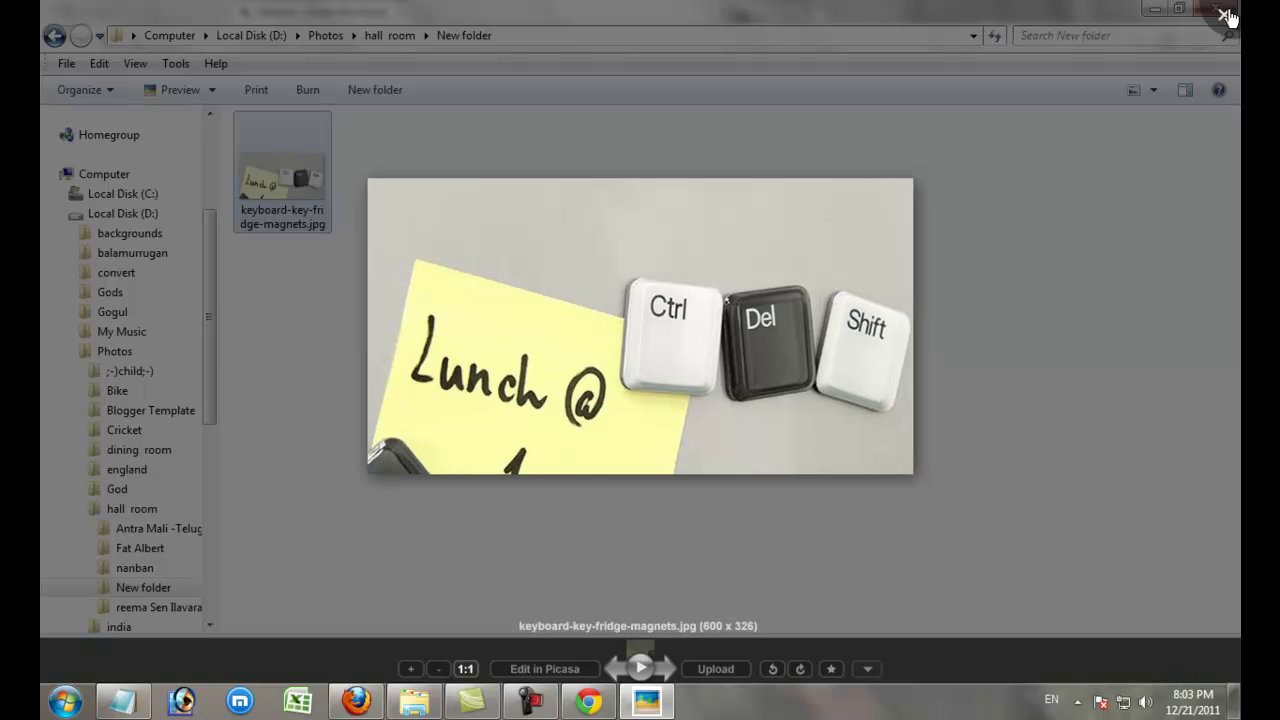
{"action": "left_click", "coordinate": [585, 702]}
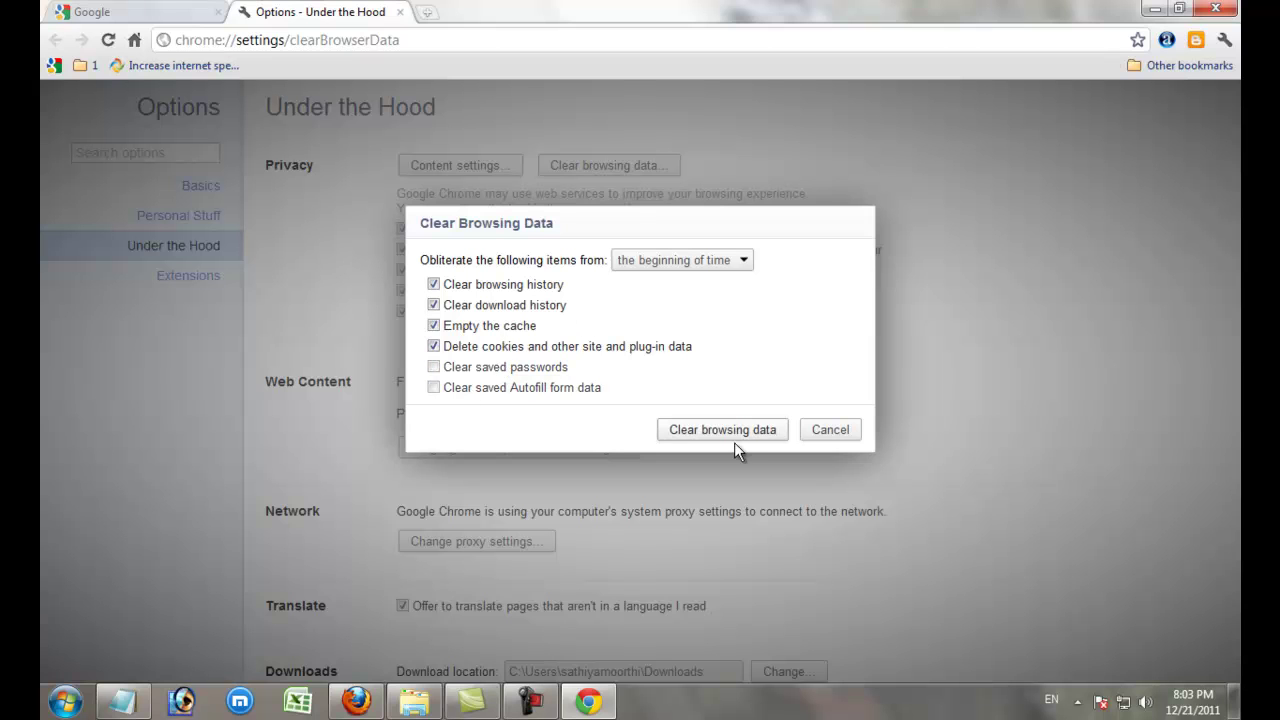
Step: Confirm Clear browsing data to wipe history, downloads, cache and cookies from the beginning of time
{"action": "left_click", "coordinate": [711, 432]}
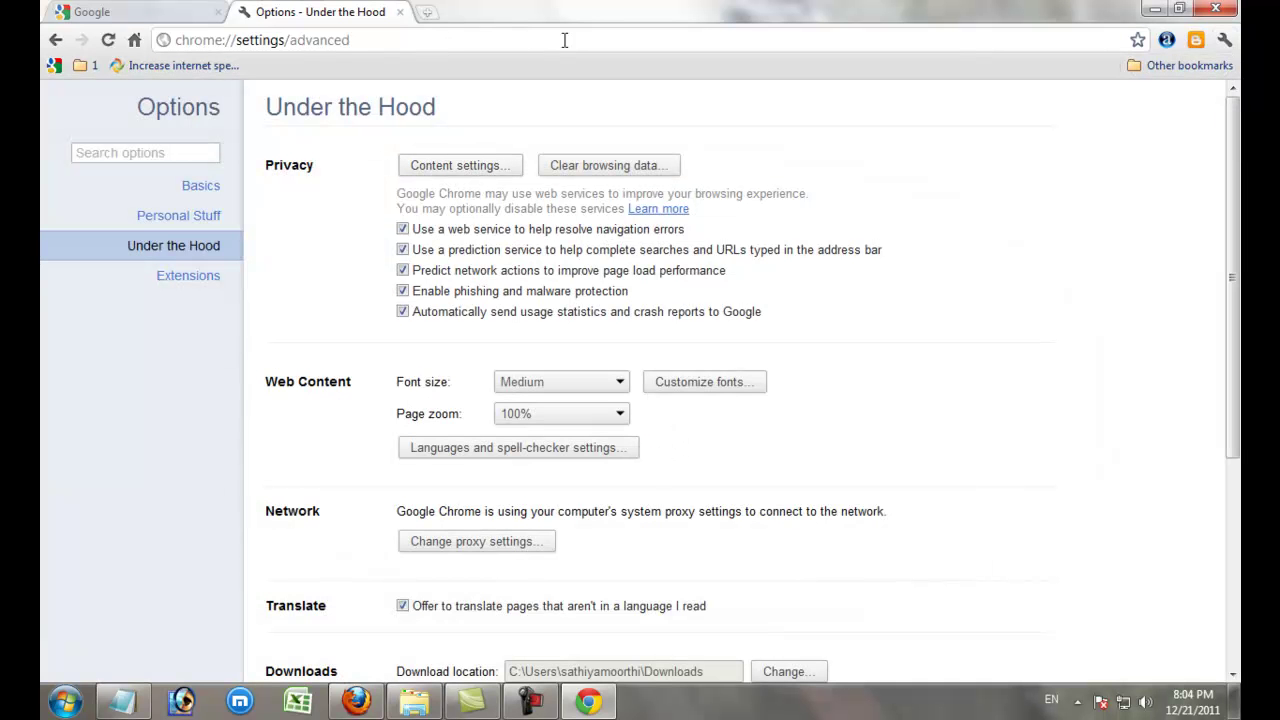
Step: Close the Options tab and rerun Clear browsing data from Wrench > Tools
{"action": "left_click", "coordinate": [399, 12]}
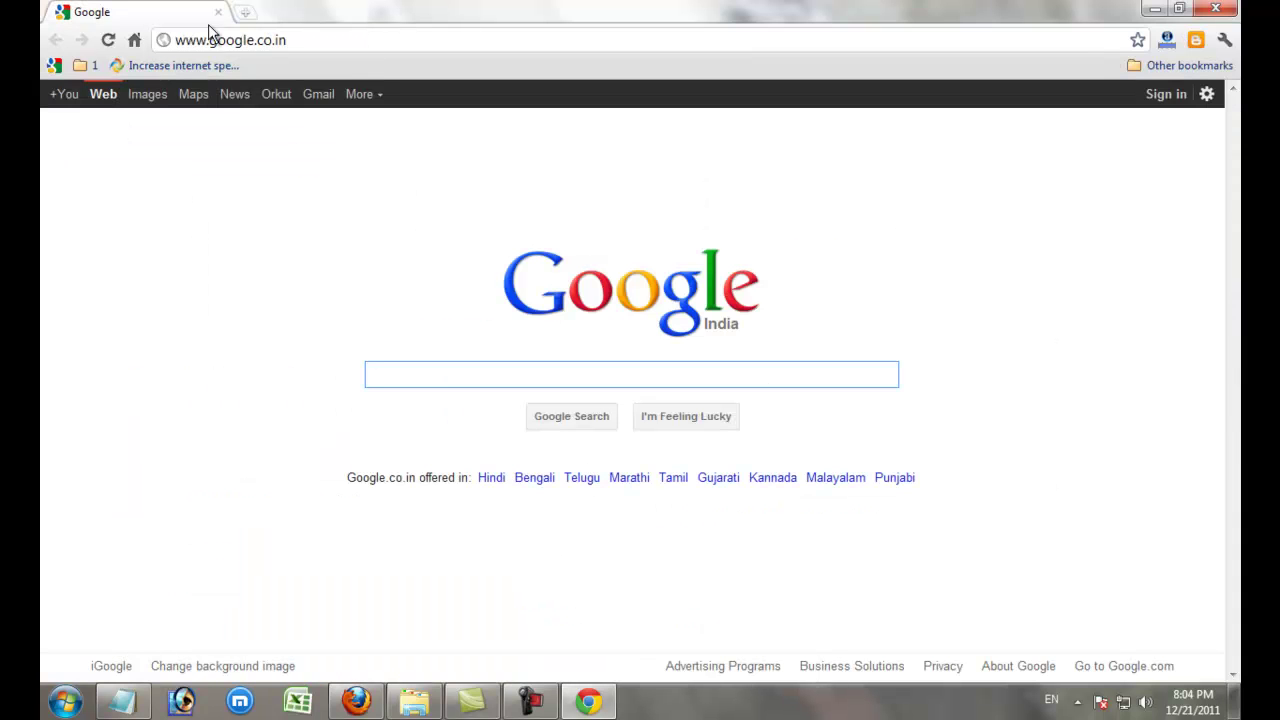
{"action": "left_click", "coordinate": [1224, 40]}
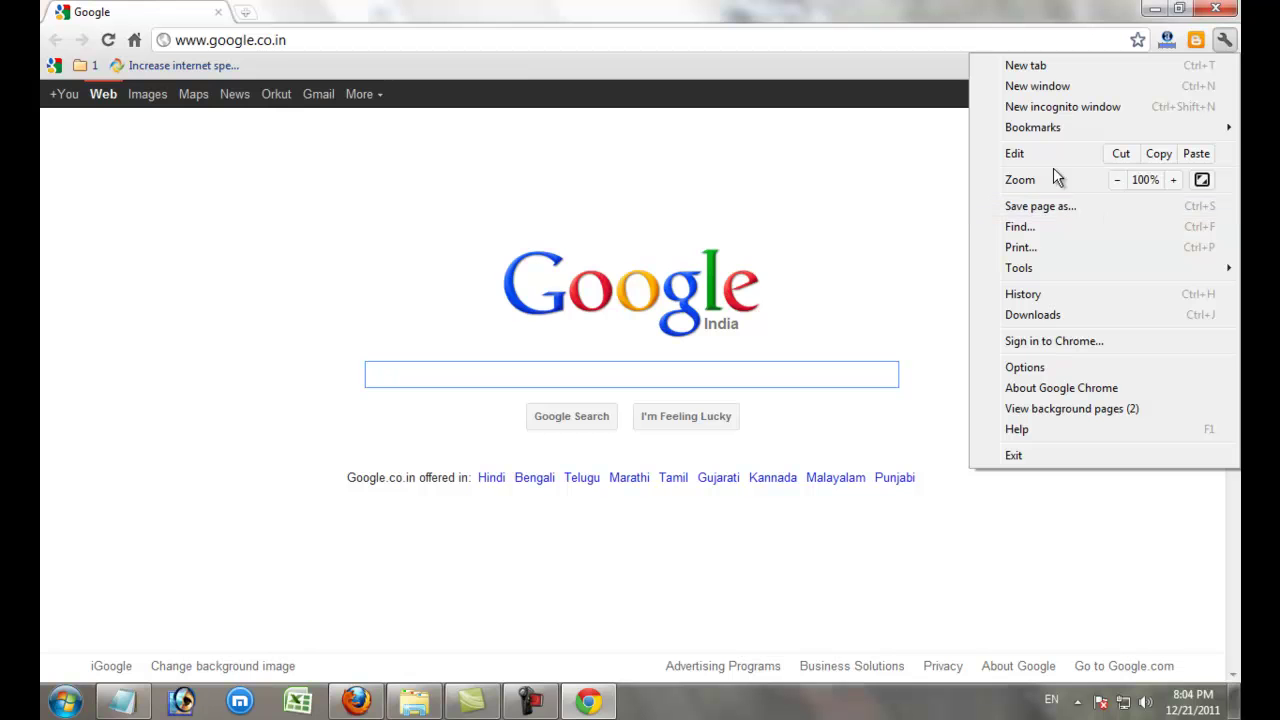
{"action": "mouse_move", "coordinate": [1046, 268]}
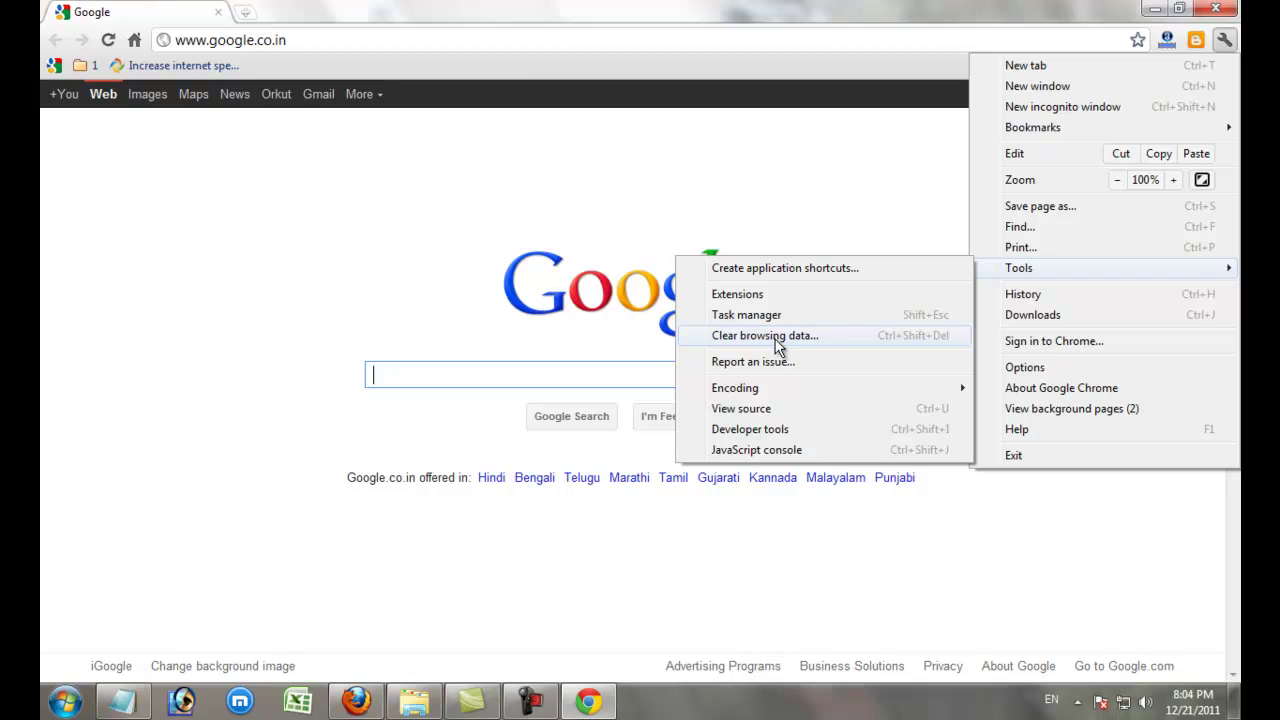
{"action": "left_click", "coordinate": [786, 338]}
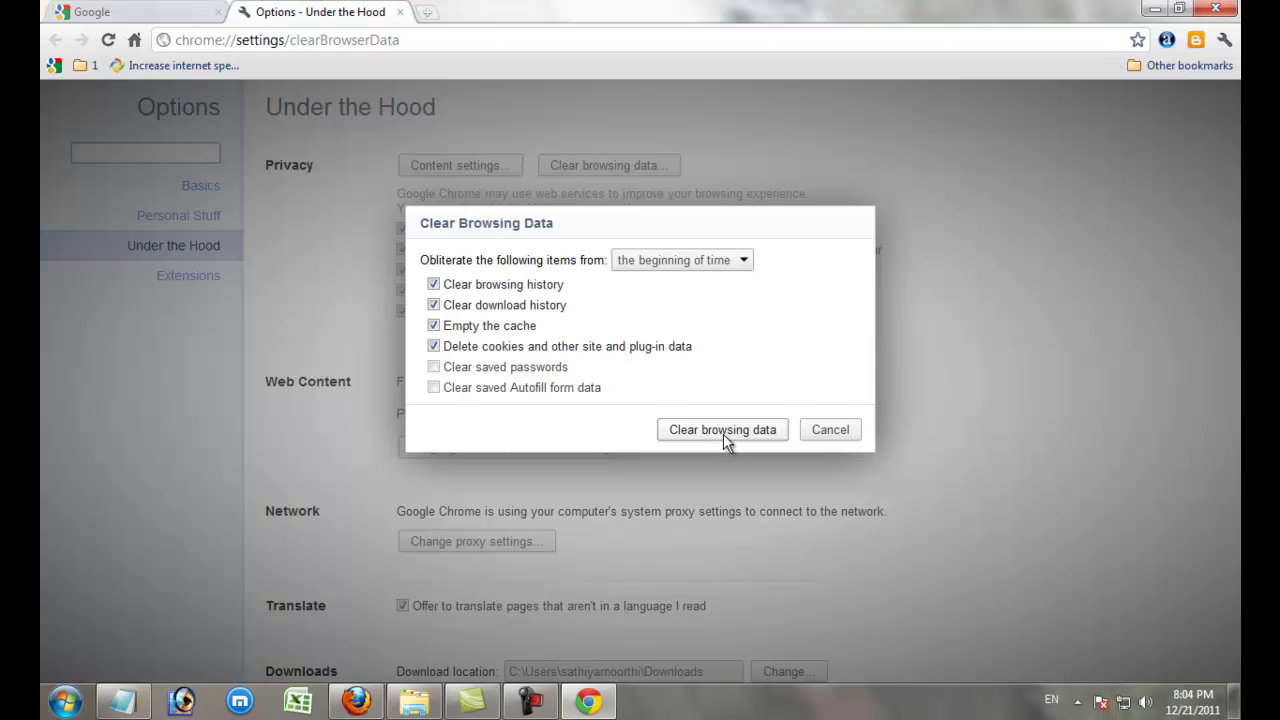
{"action": "left_click", "coordinate": [721, 432]}
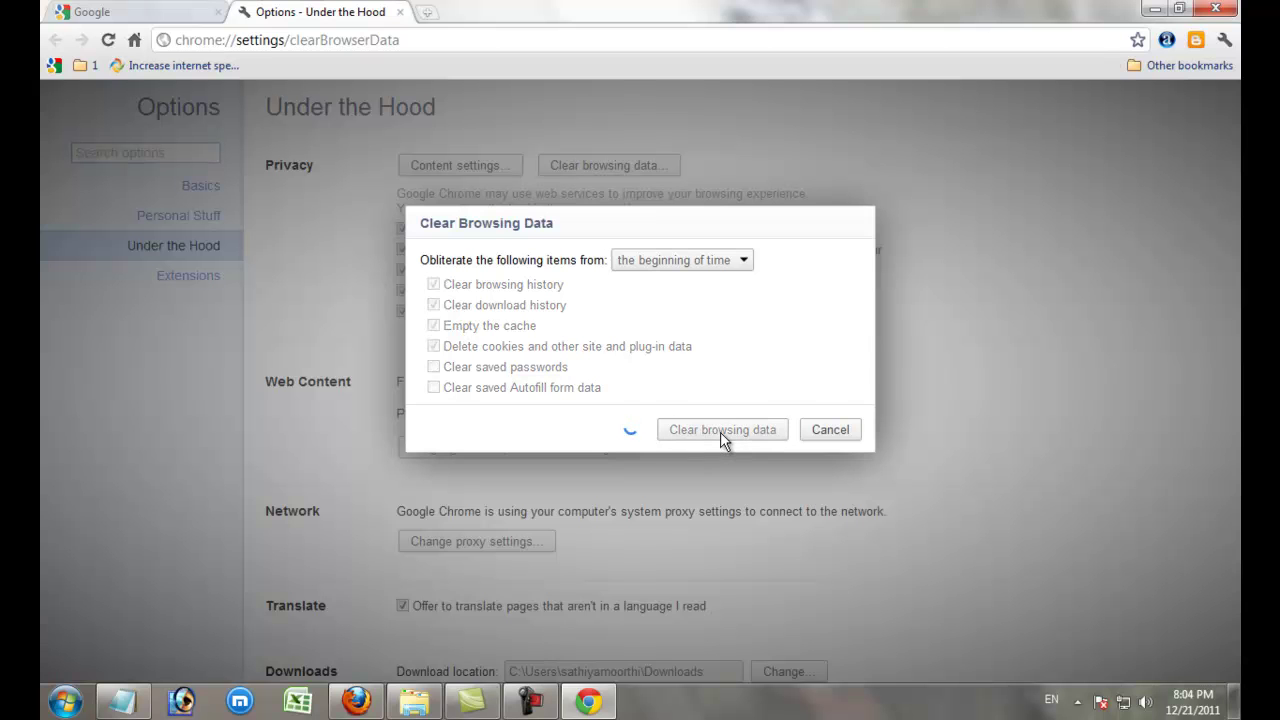